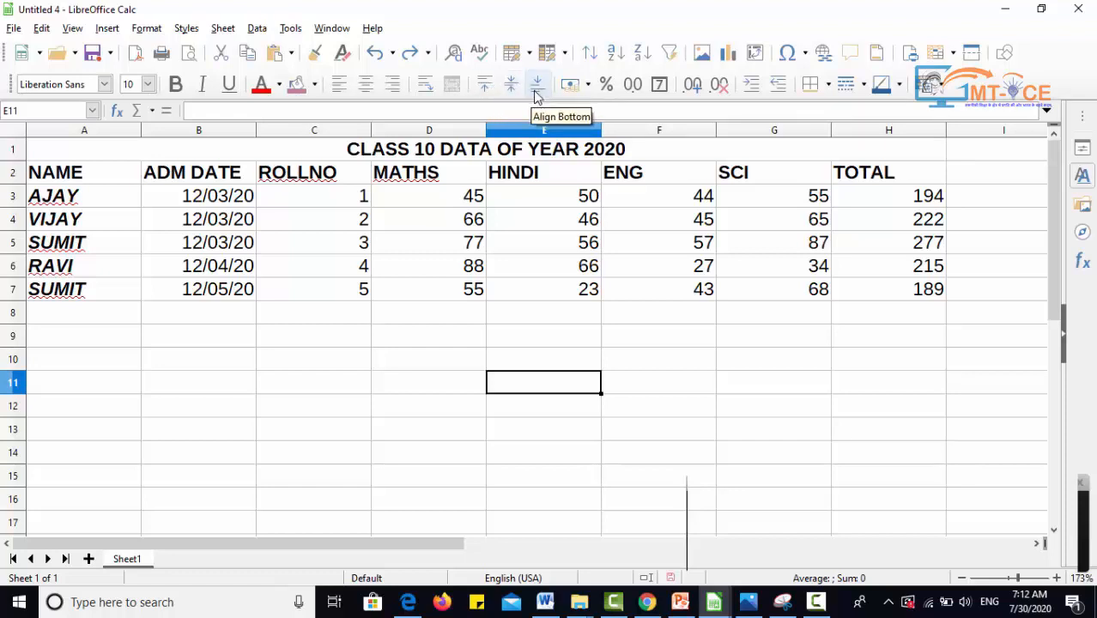
Increase the height of row 3 and widen column A to make room for testing alignment.
left_click(236, 275)
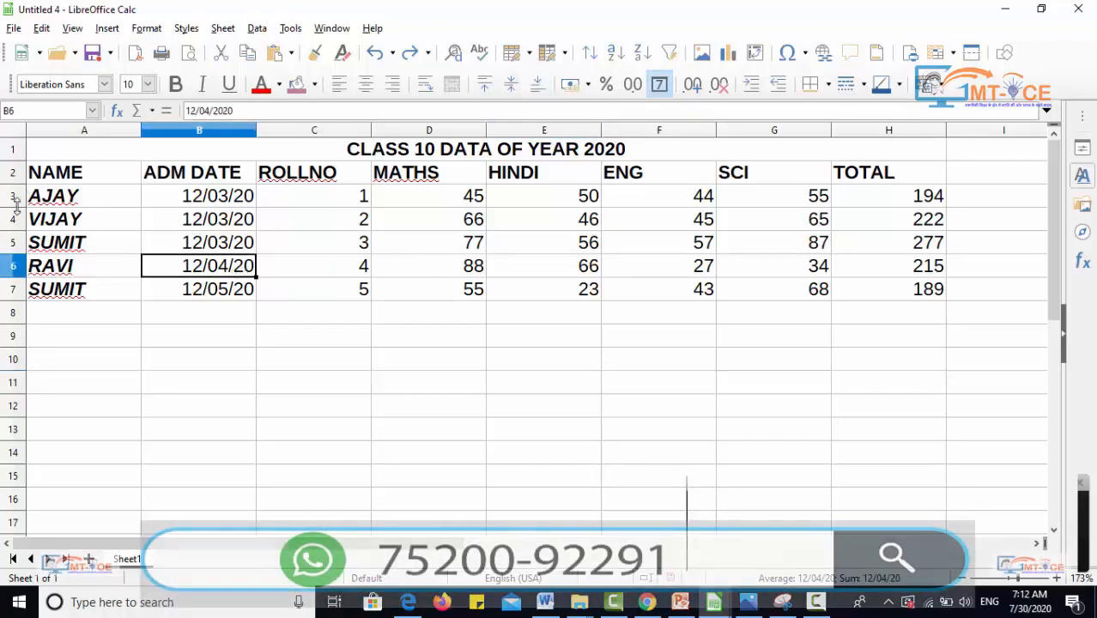
left_click_drag(17, 207, 19, 272)
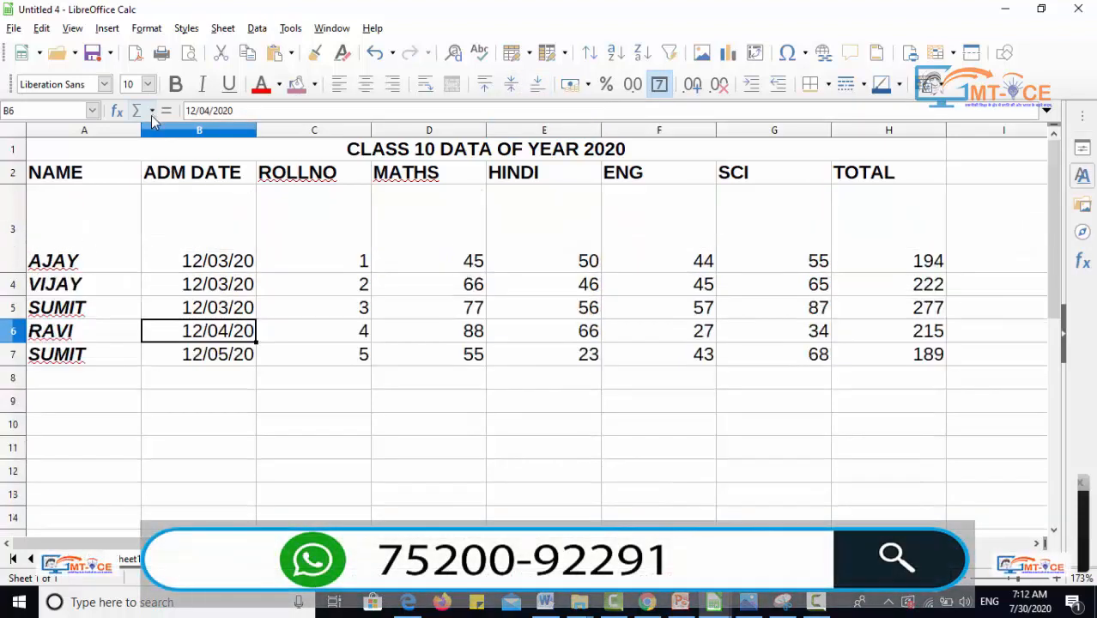
left_click_drag(173, 130, 251, 131)
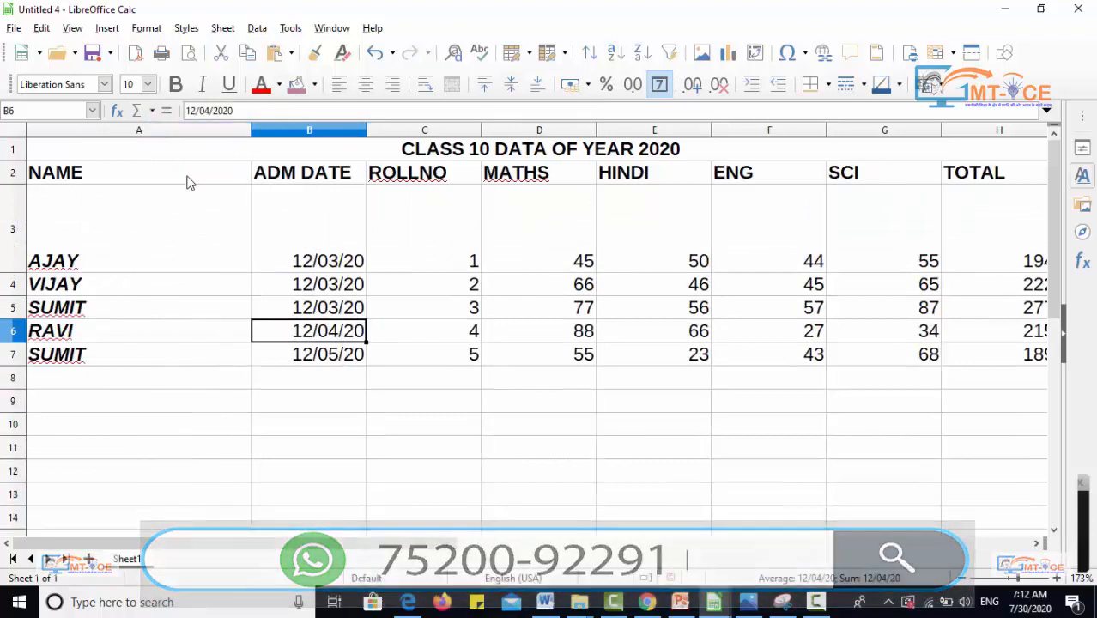
Try the top, vertically centred and bottom alignments on the whole of row 3.
left_click(10, 228)
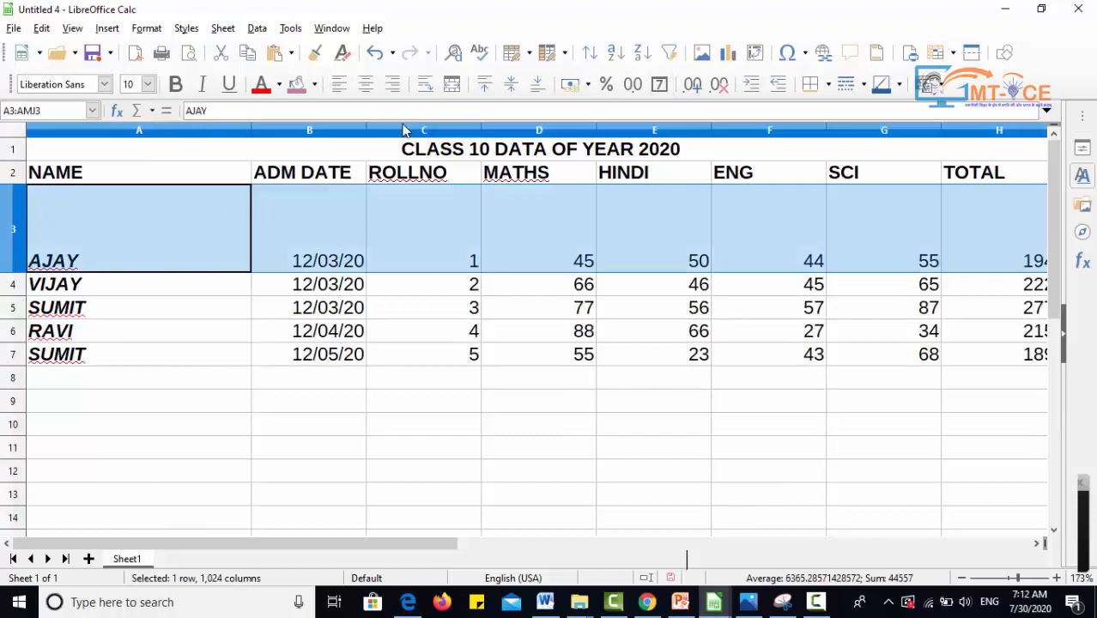
left_click(485, 84)
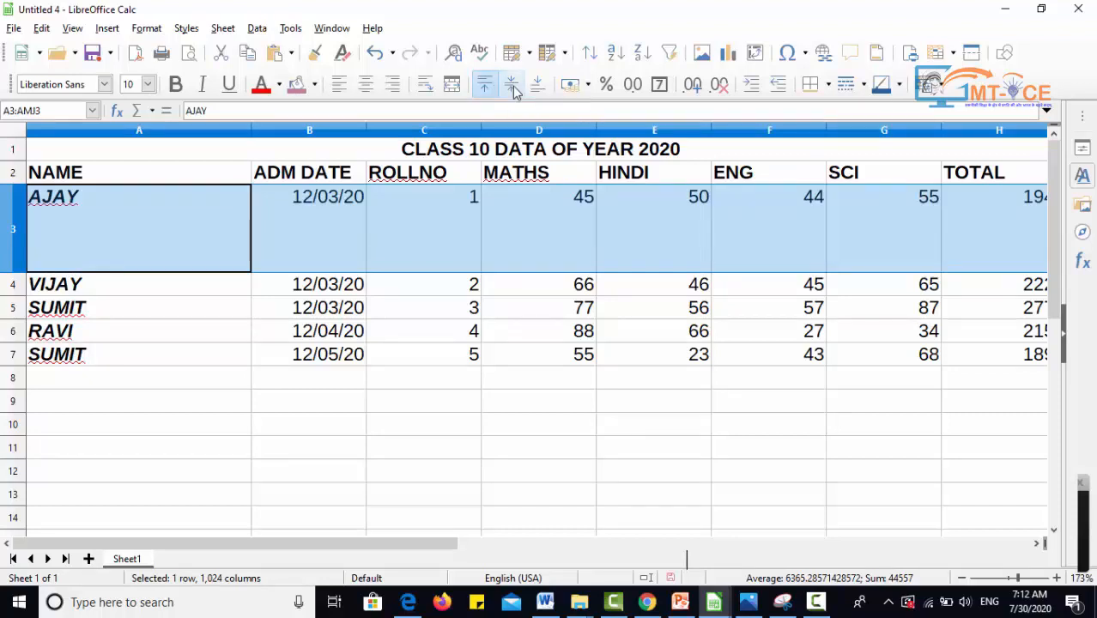
left_click(513, 89)
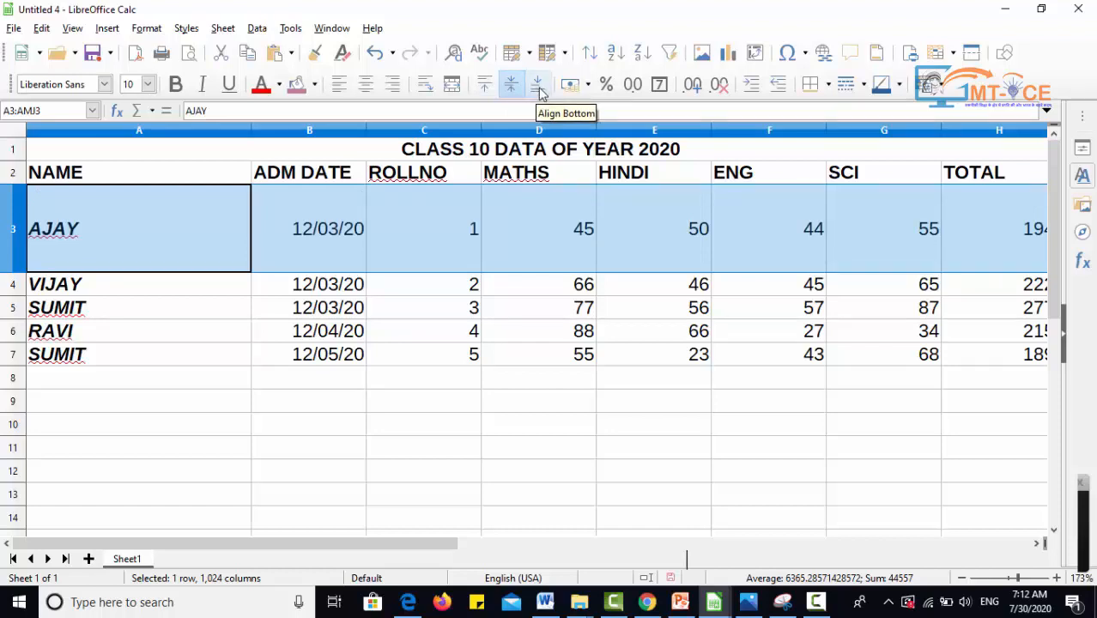
left_click(538, 86)
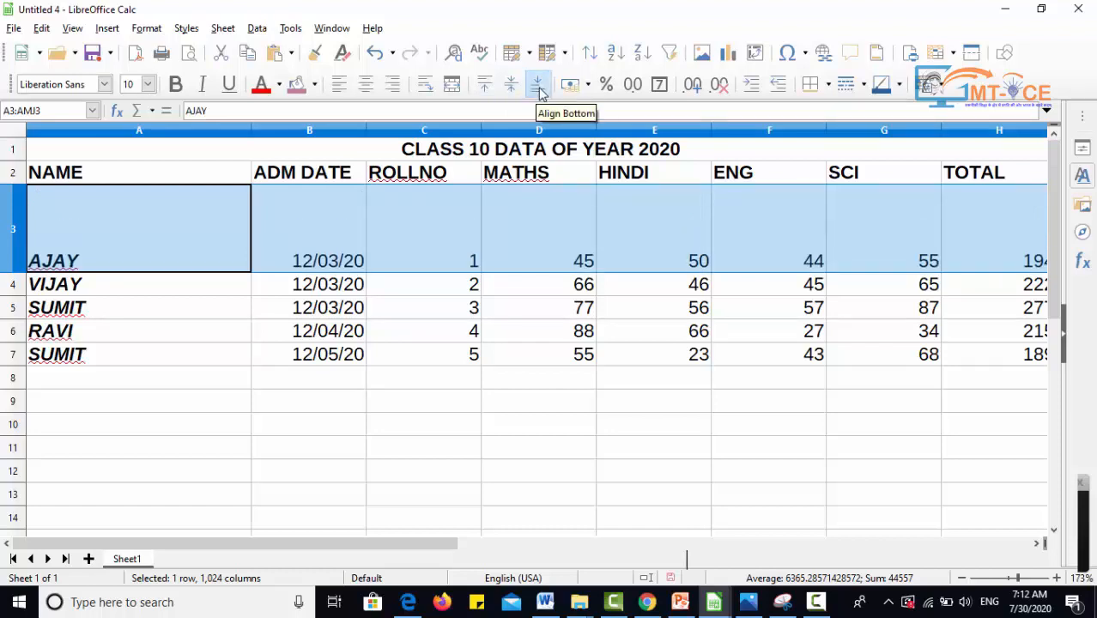
left_click(486, 86)
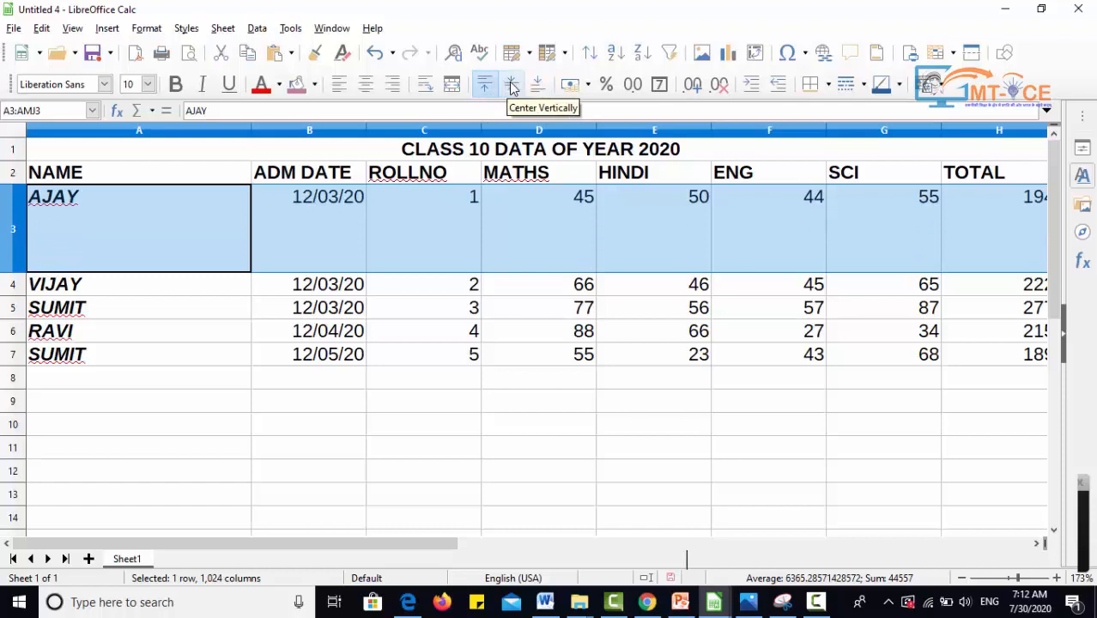
left_click(510, 85)
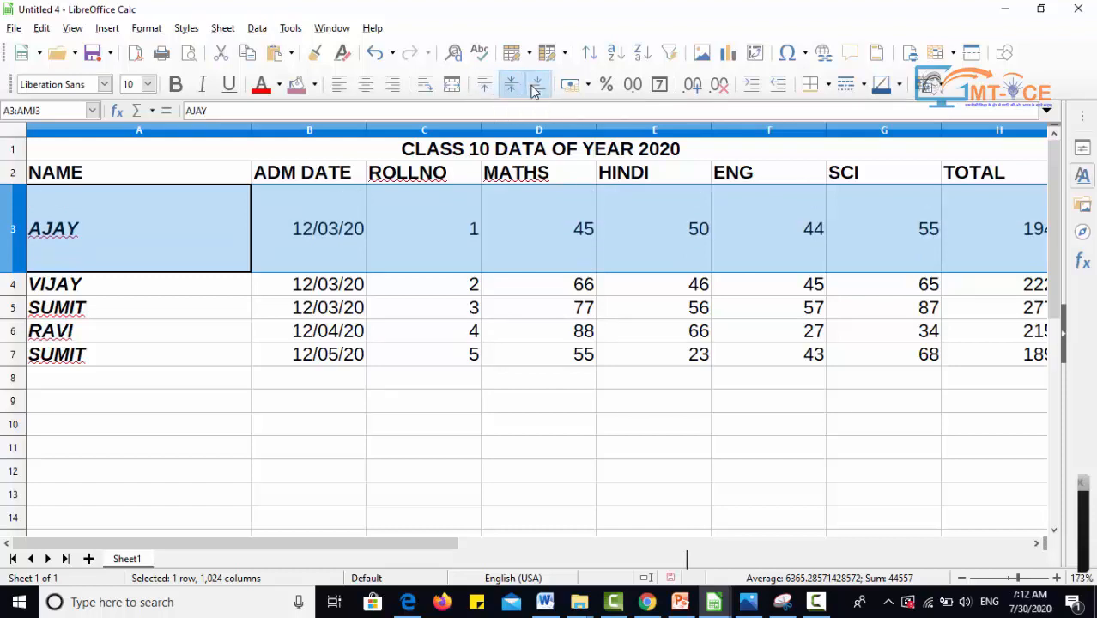
left_click(538, 86)
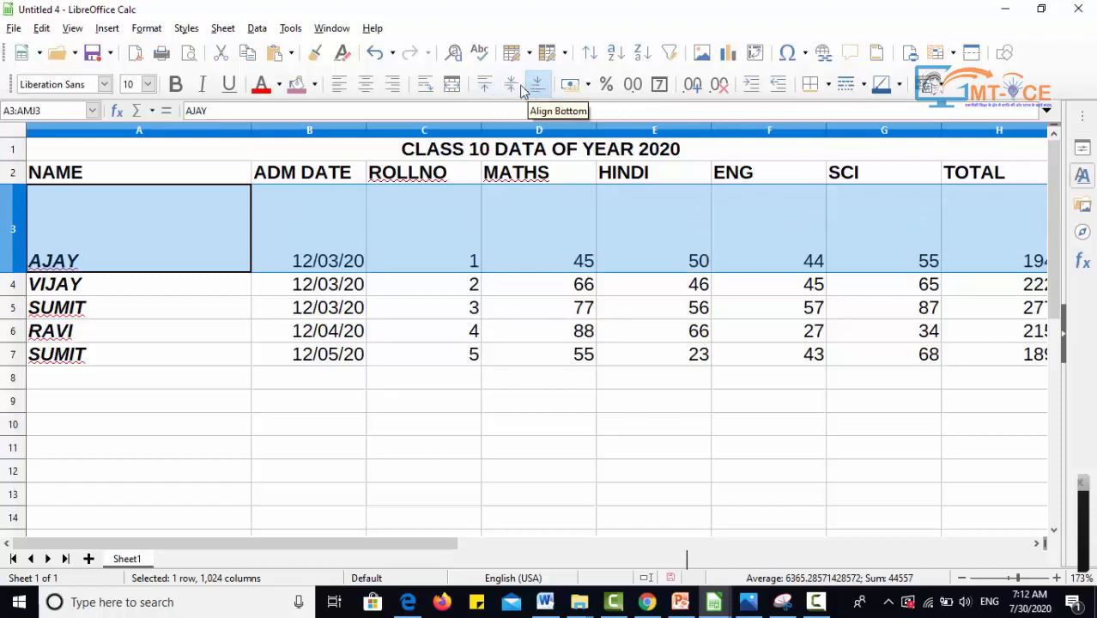
Try left, right and centre horizontal alignment on row 3, combined with vertical centring.
left_click(339, 84)
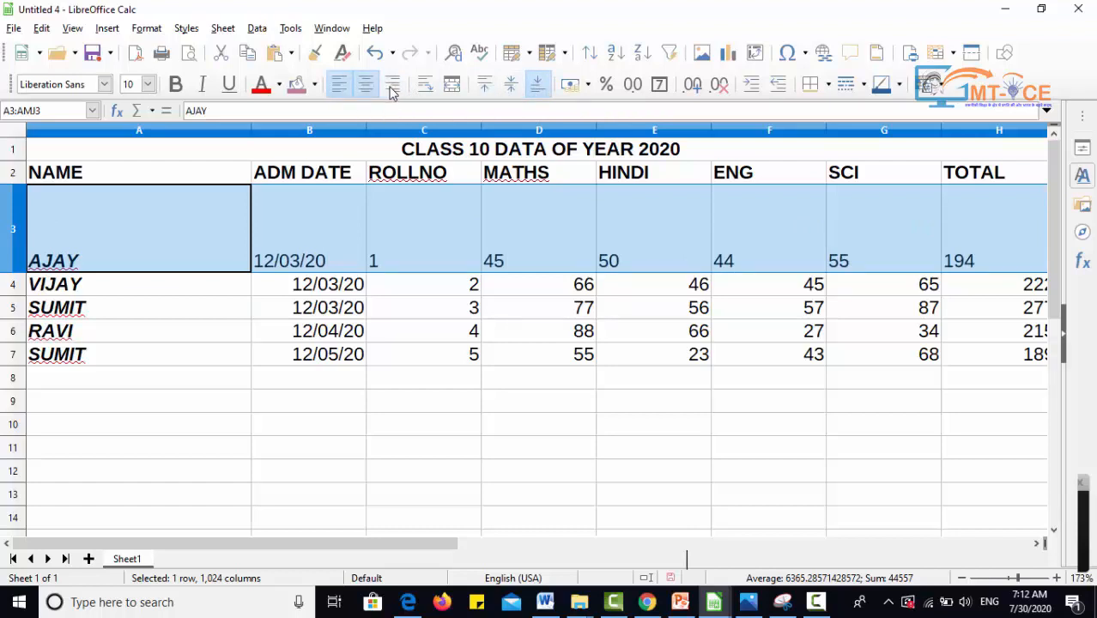
left_click(392, 85)
left_click(368, 88)
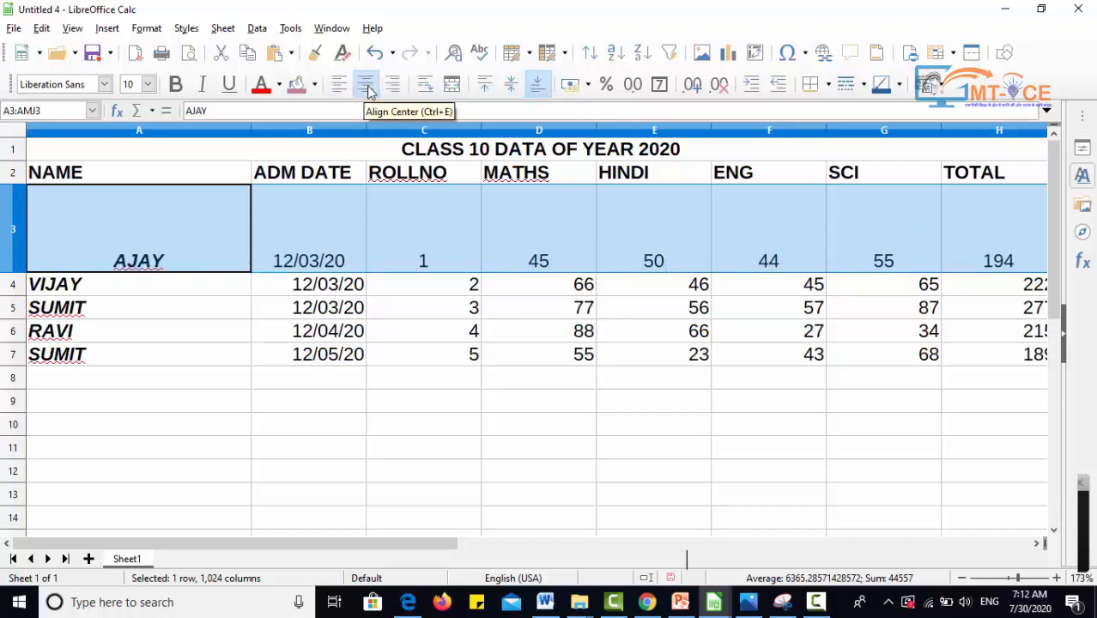
left_click(510, 86)
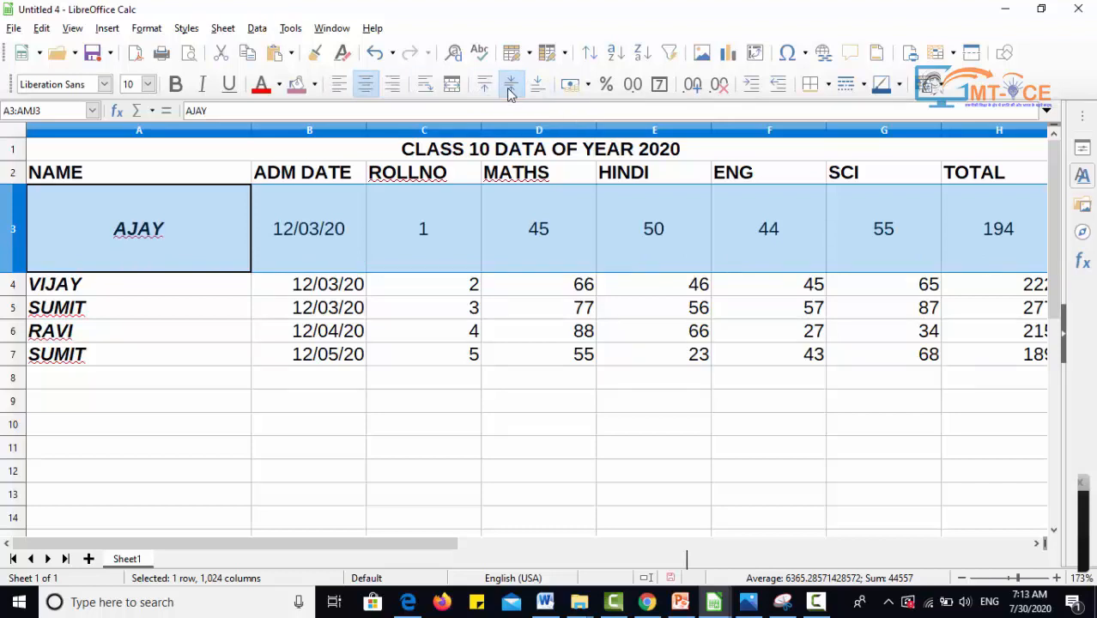
Undo all the alignment changes on row 3 as well as the row height and column width changes.
key("ctrl+z")
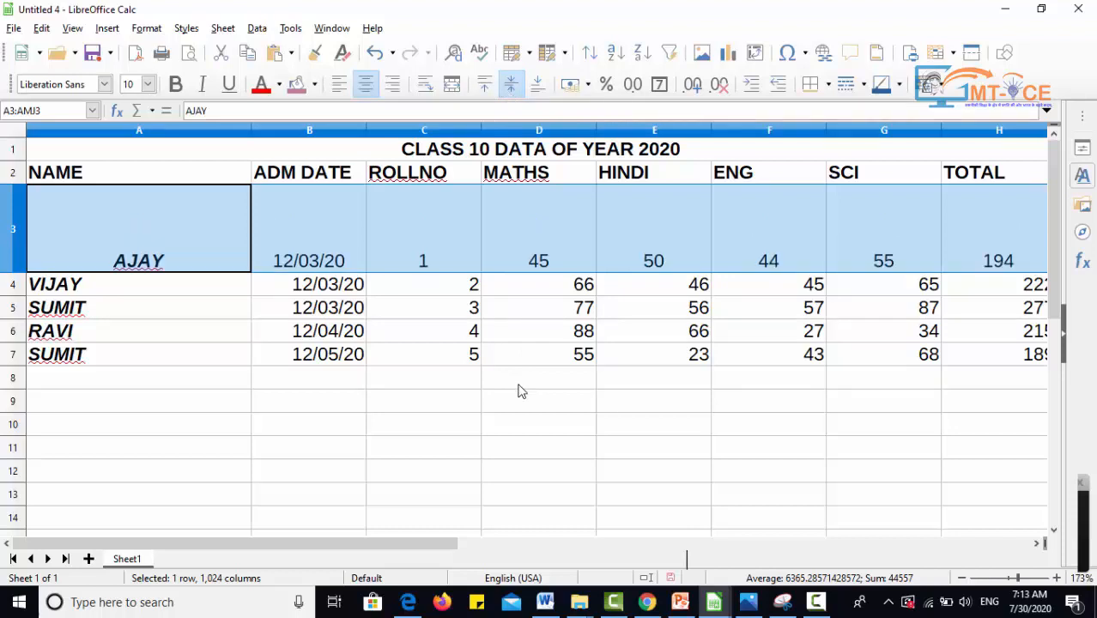
key("ctrl+z")
key("ctrl+z")
key("ctrl+z")
key("ctrl+z")
key("ctrl+z")
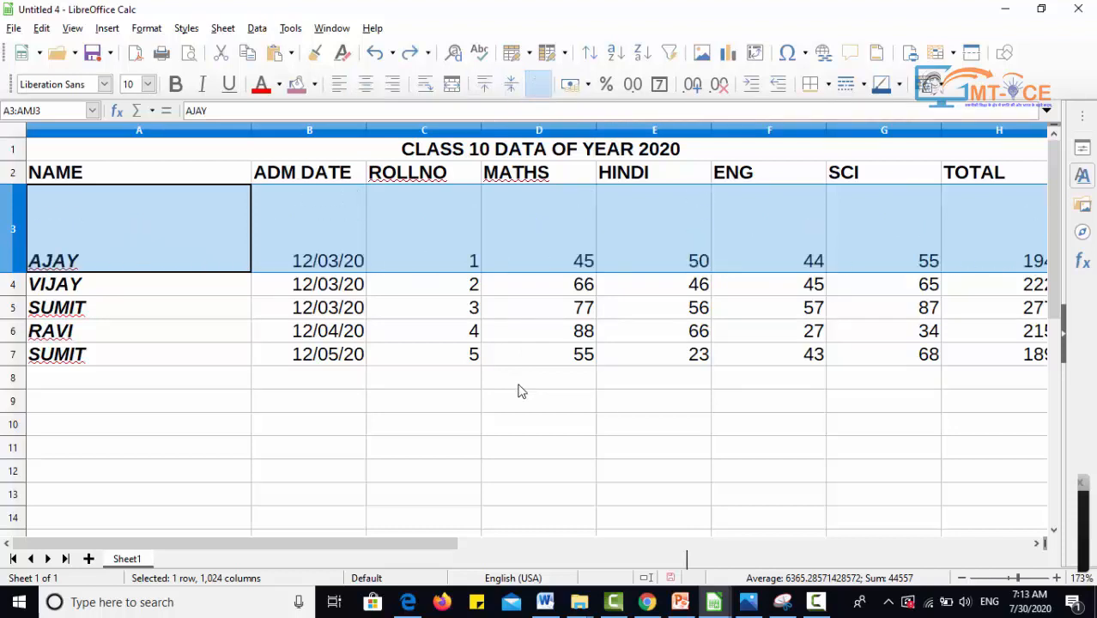
key("ctrl+z")
key("ctrl+z")
key("ctrl+z")
key("ctrl+z")
key("ctrl+z")
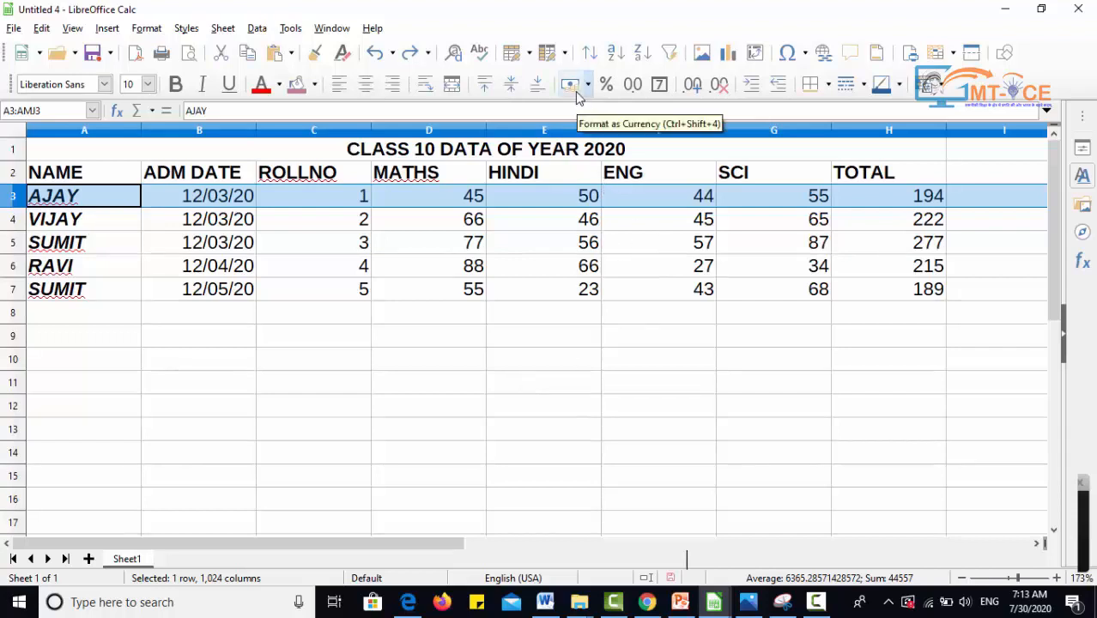
Add a FEES column in I2 with the values 200, 200, 200, 300 and 400 in I3:I7.
left_click(177, 391)
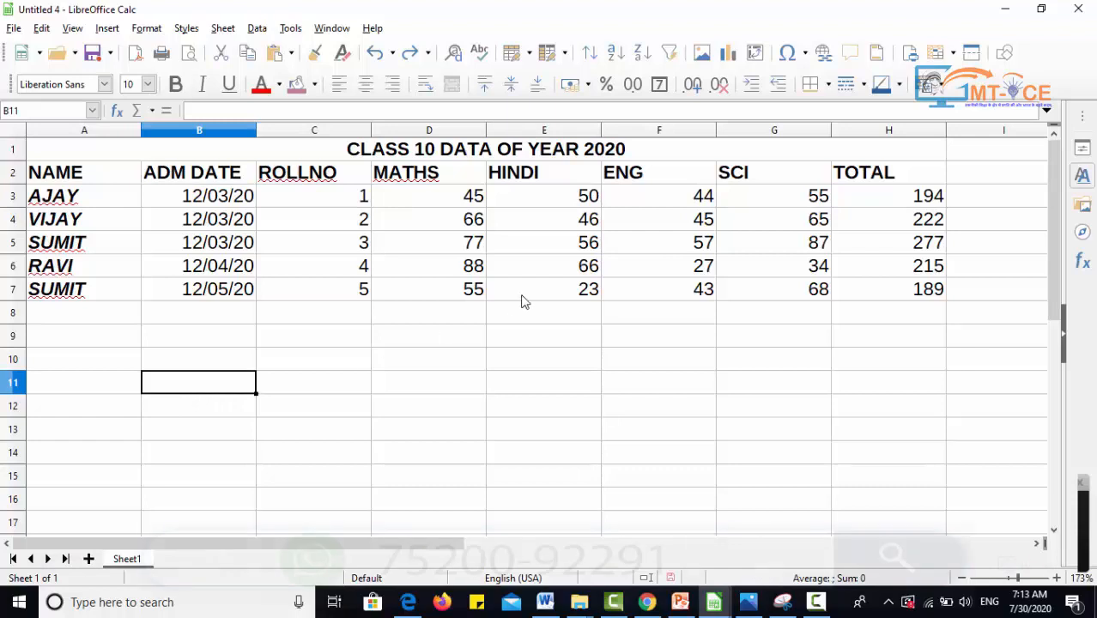
left_click(994, 177)
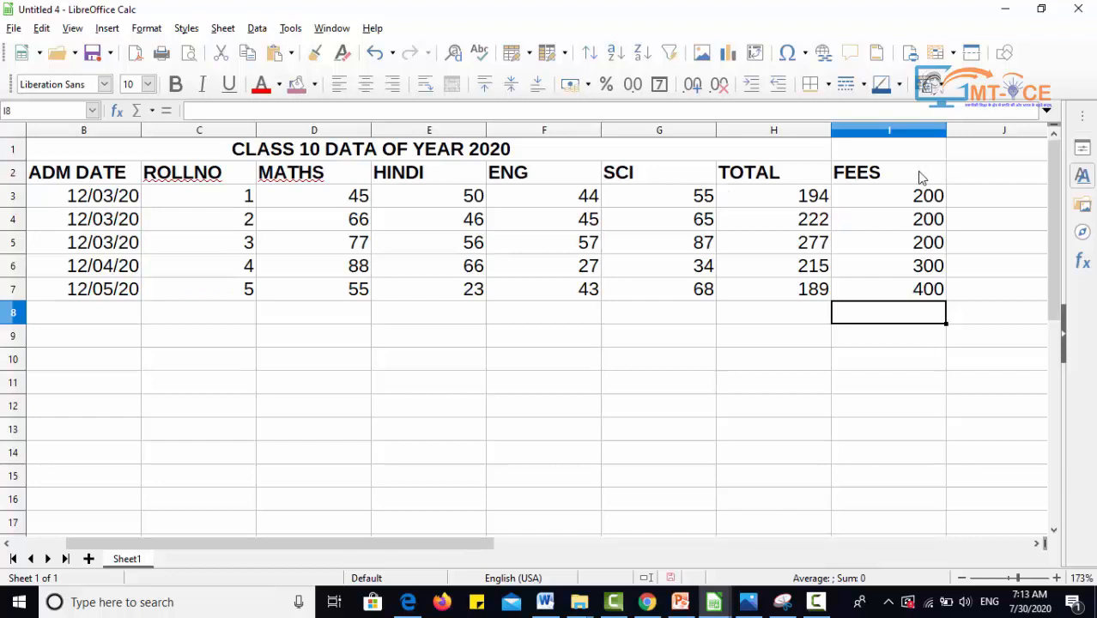
Format the FEES column I2:I7 as currency using INR ₹ English (India).
left_click_drag(919, 176, 915, 297)
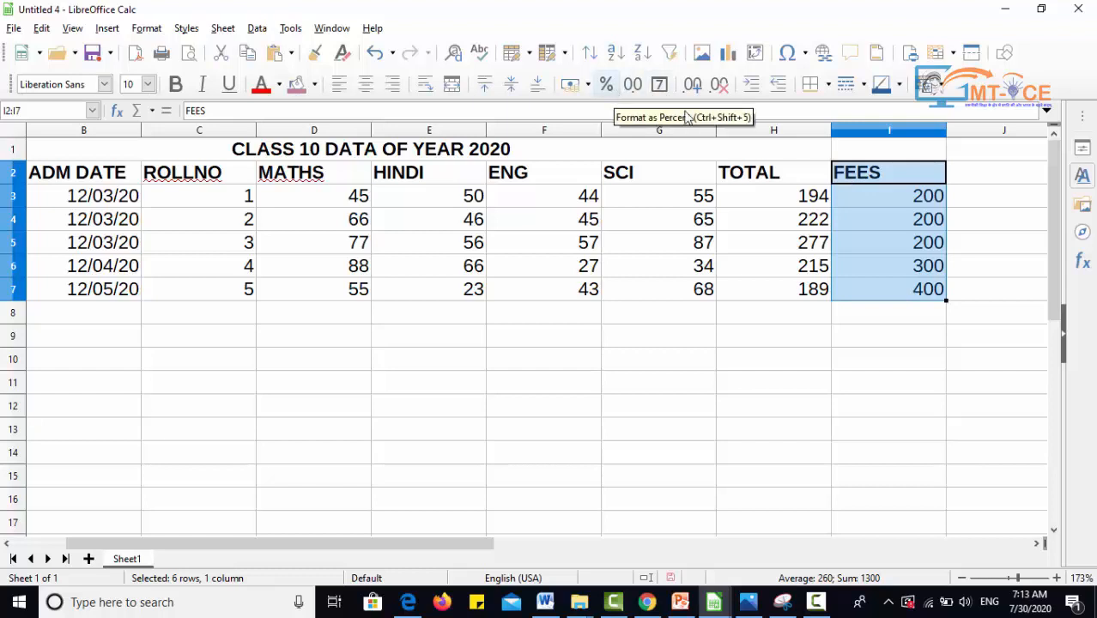
left_click(589, 85)
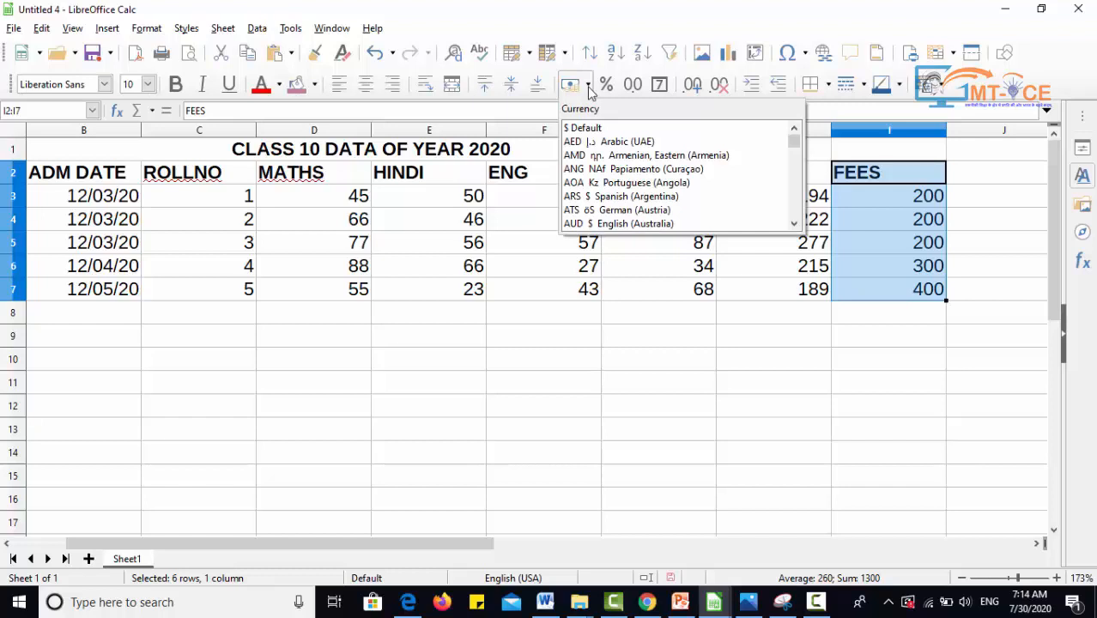
left_click_drag(795, 142, 795, 209)
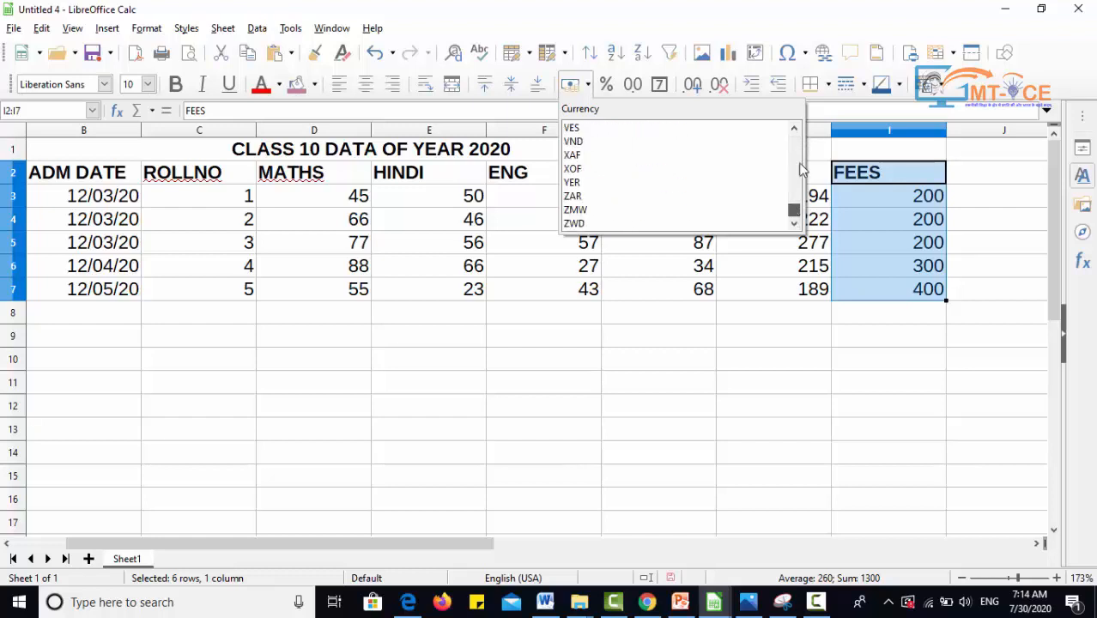
left_click_drag(798, 169, 800, 141)
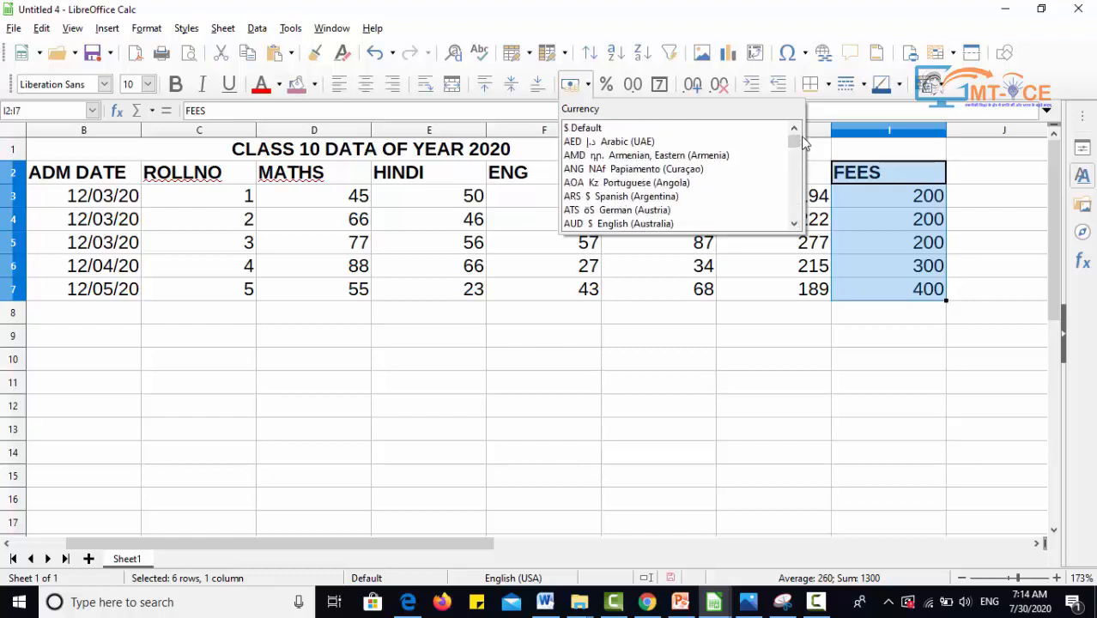
left_click(1055, 478)
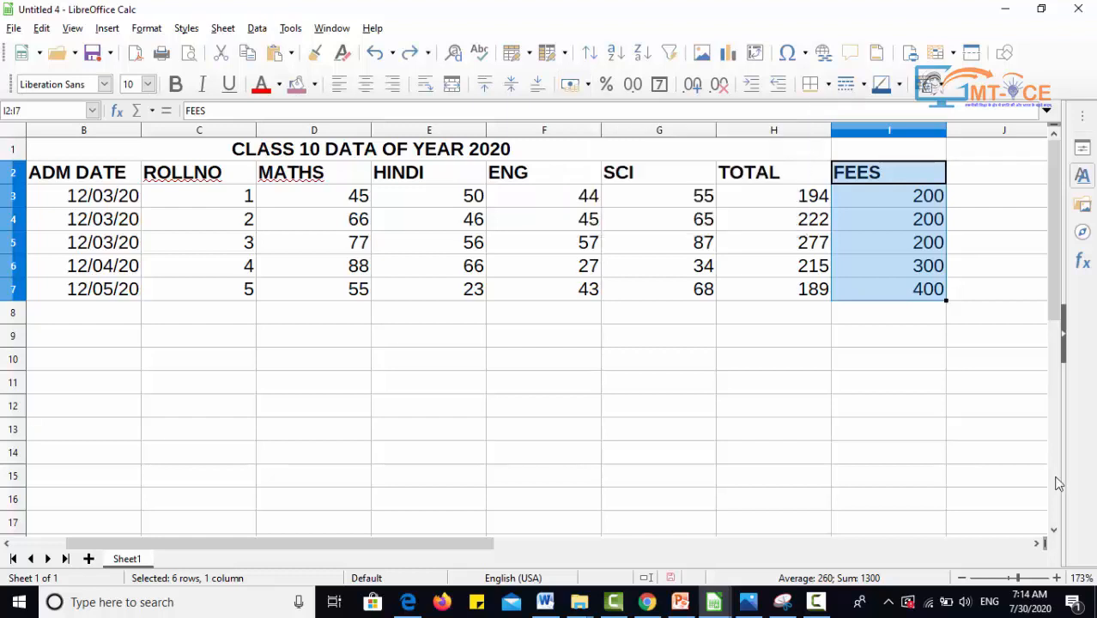
left_click(588, 84)
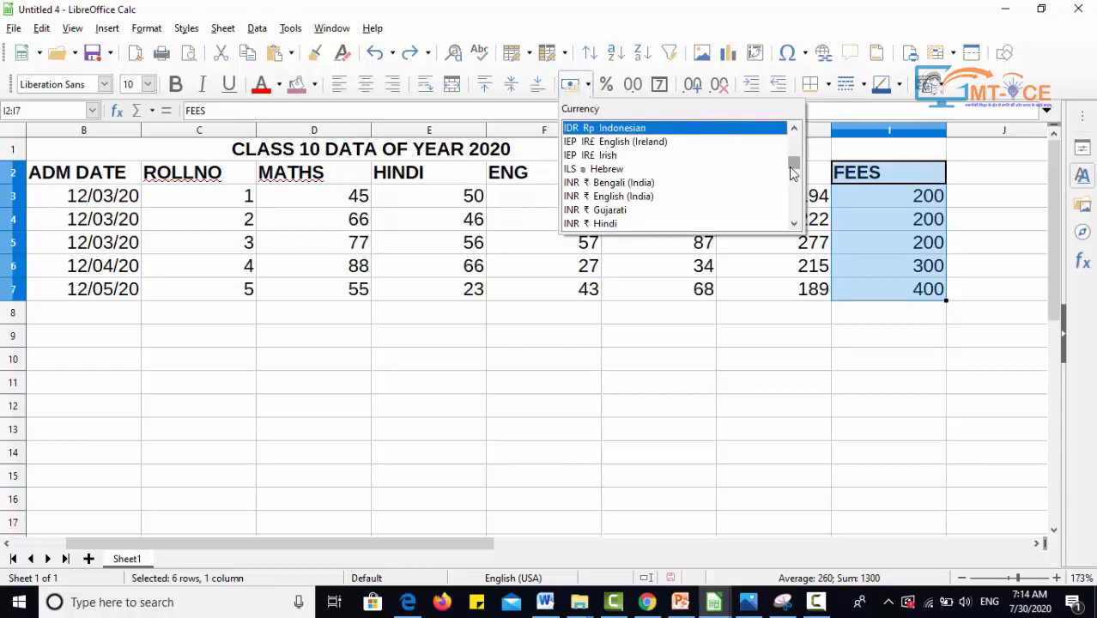
left_click(609, 197)
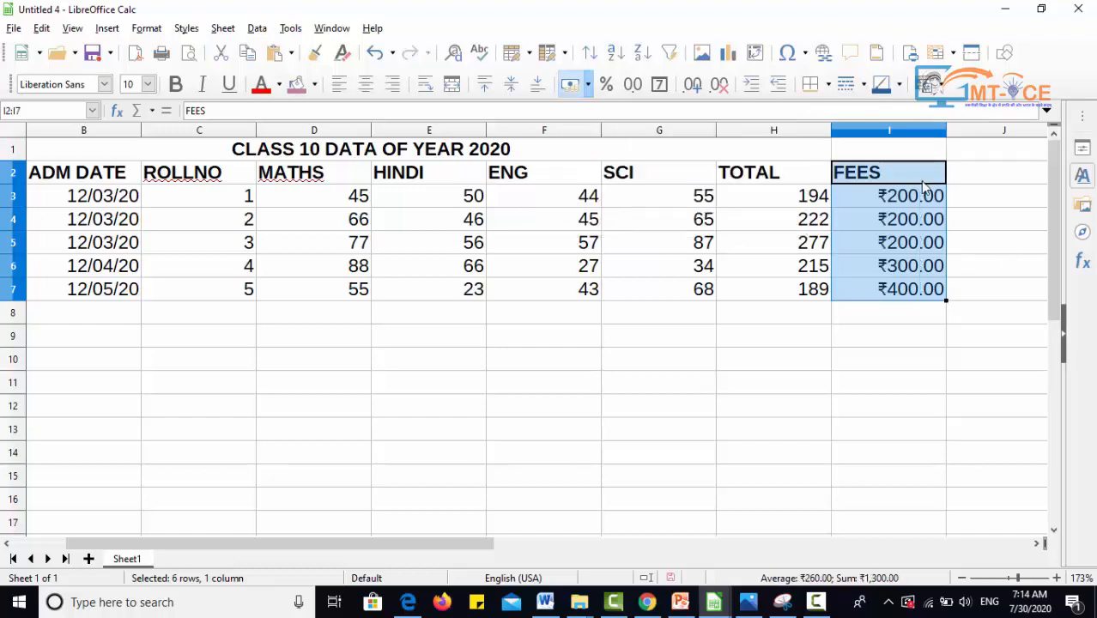
left_click(902, 204)
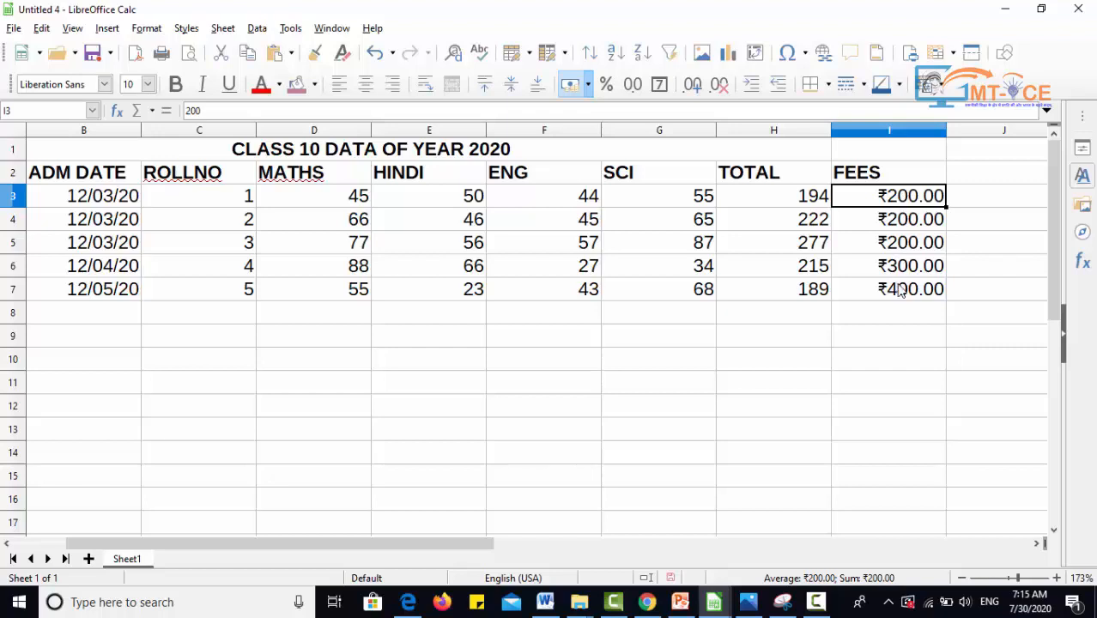
Try a SUM of I3:I7 in cell I8 and undo it.
left_click(901, 316)
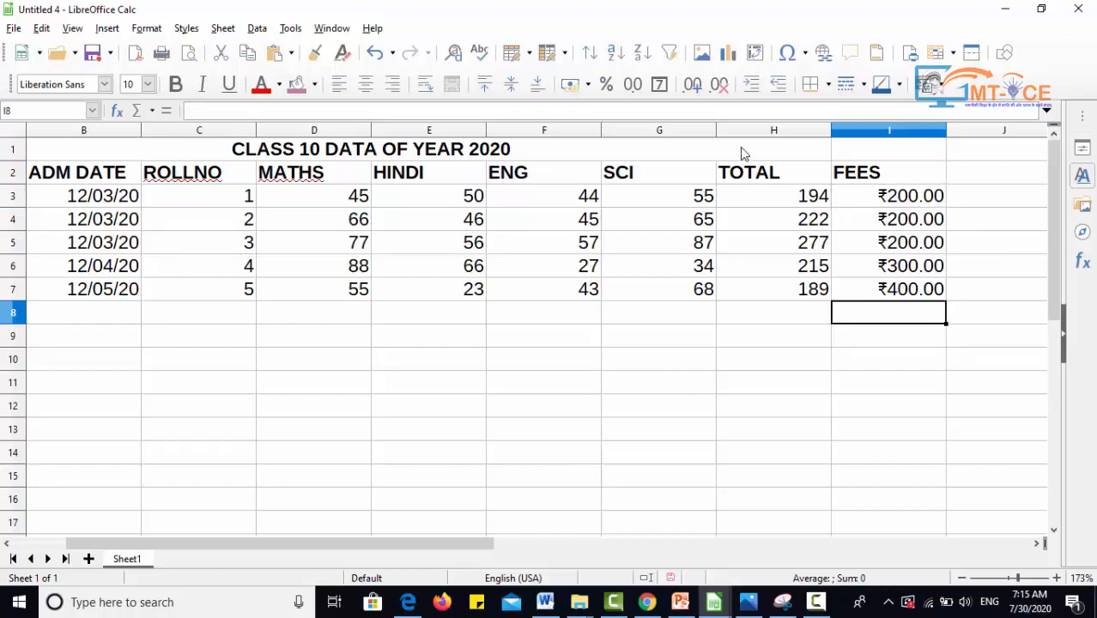
left_click(150, 110)
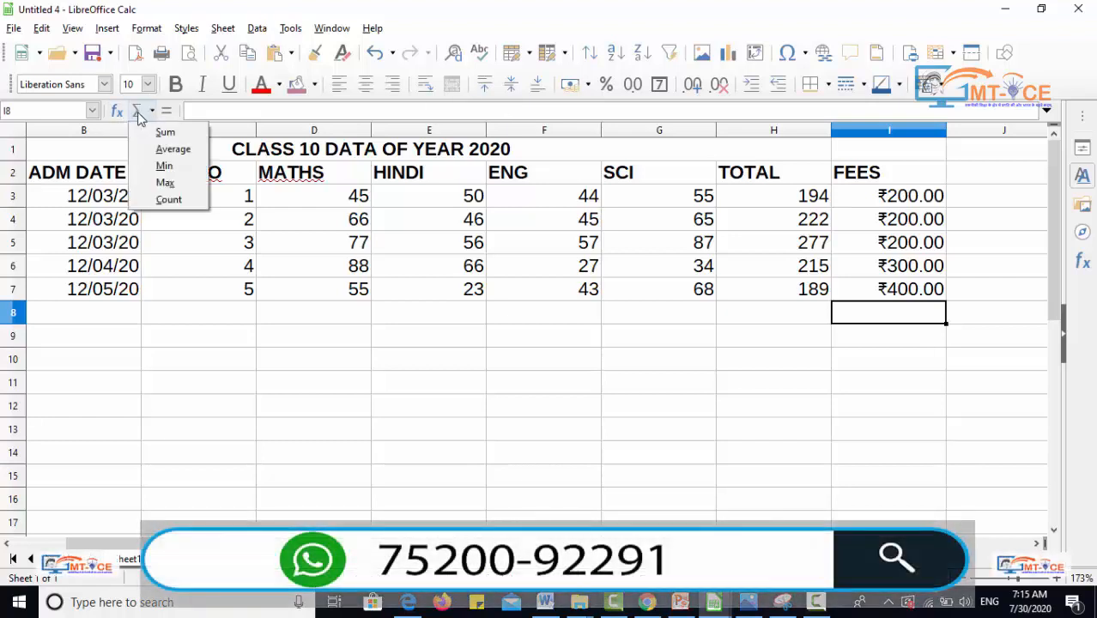
left_click(161, 136)
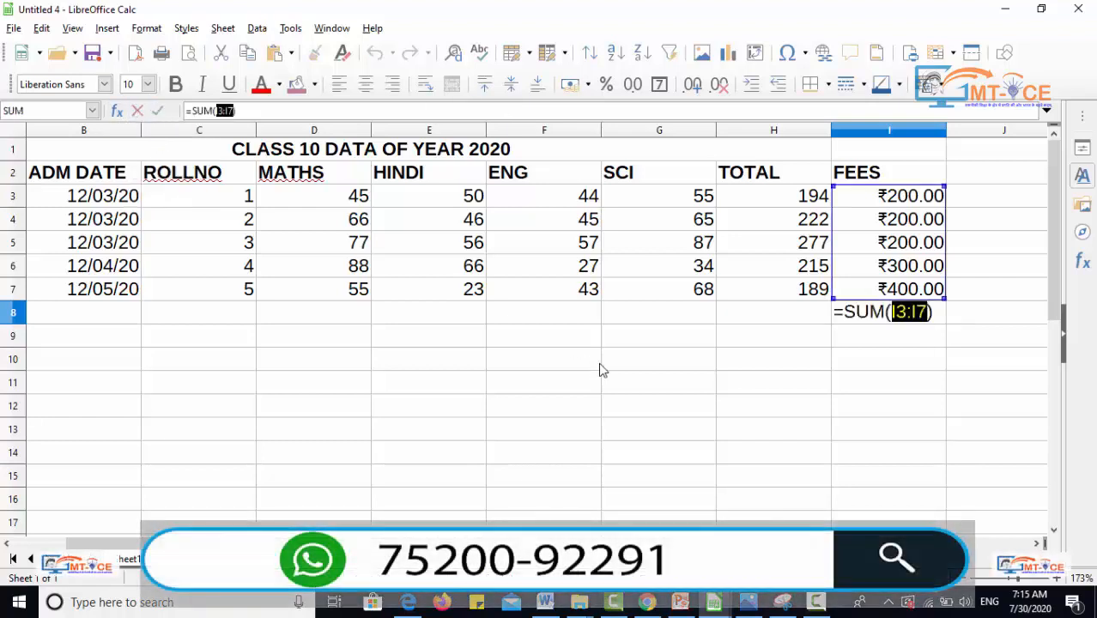
key("Return")
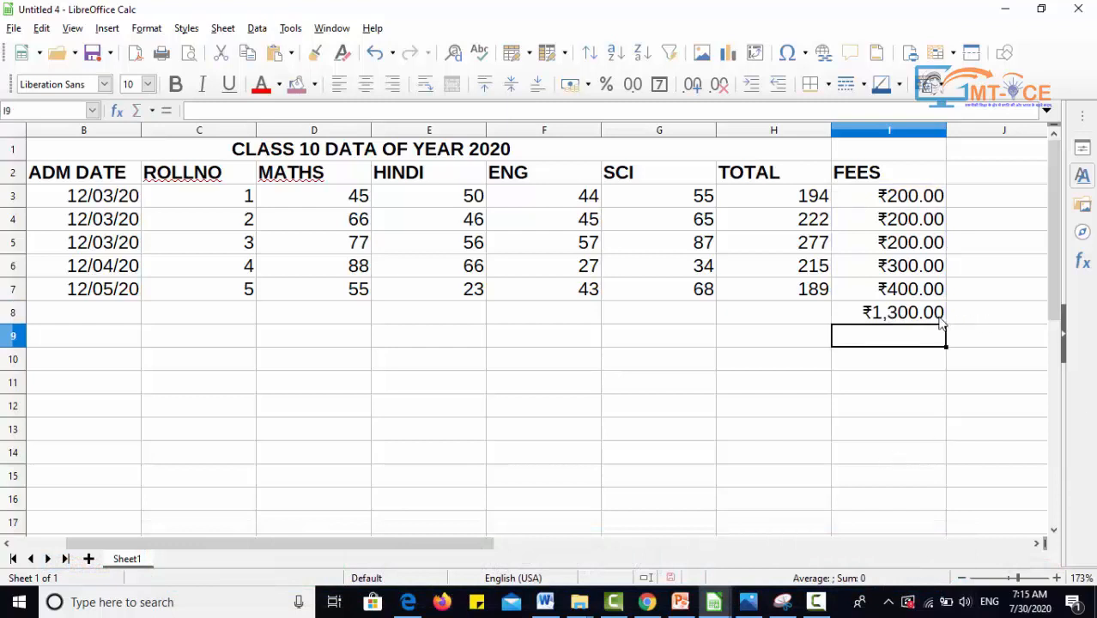
key("ctrl+z")
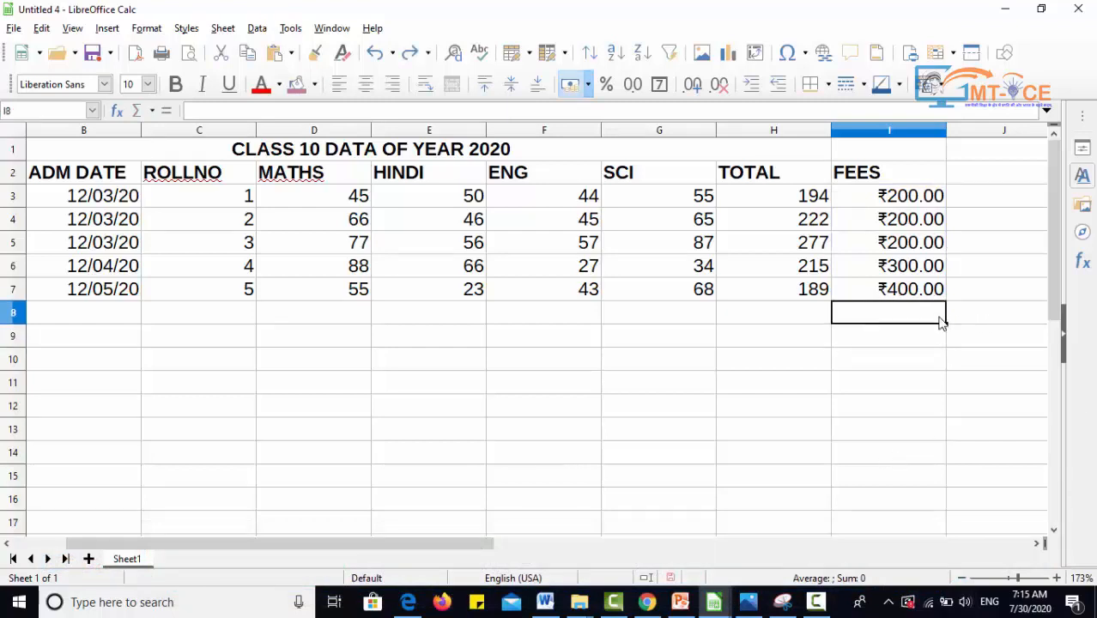
left_click(652, 377)
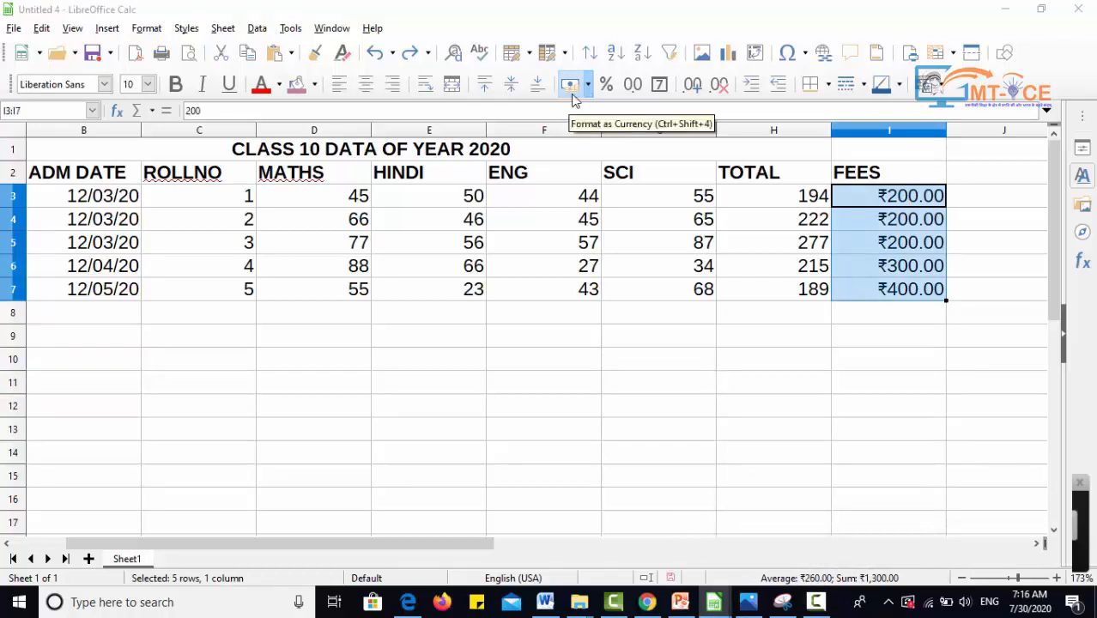
left_click(747, 365)
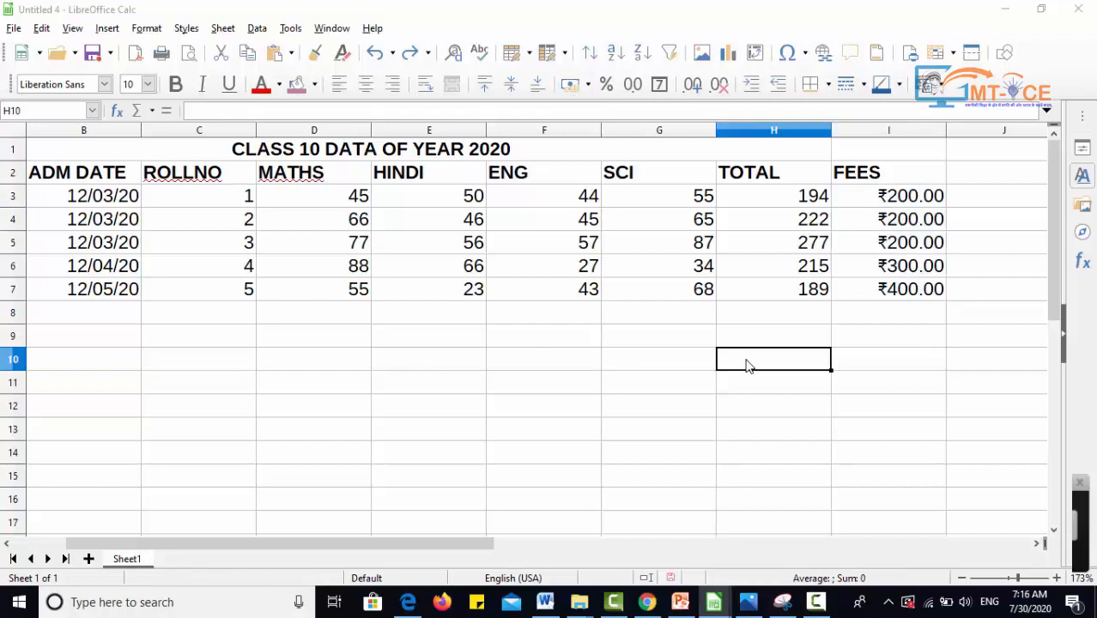
Try the percent format on the TOTAL values in H3:H7 and switch it back off.
left_click(609, 85)
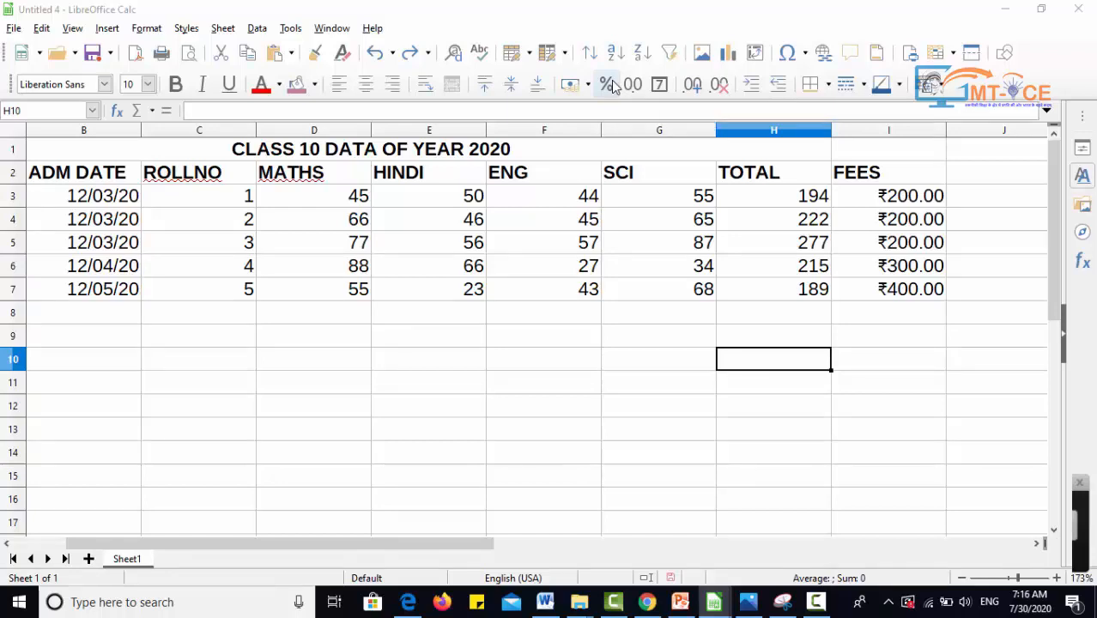
left_click(788, 204)
left_click_drag(788, 204, 781, 289)
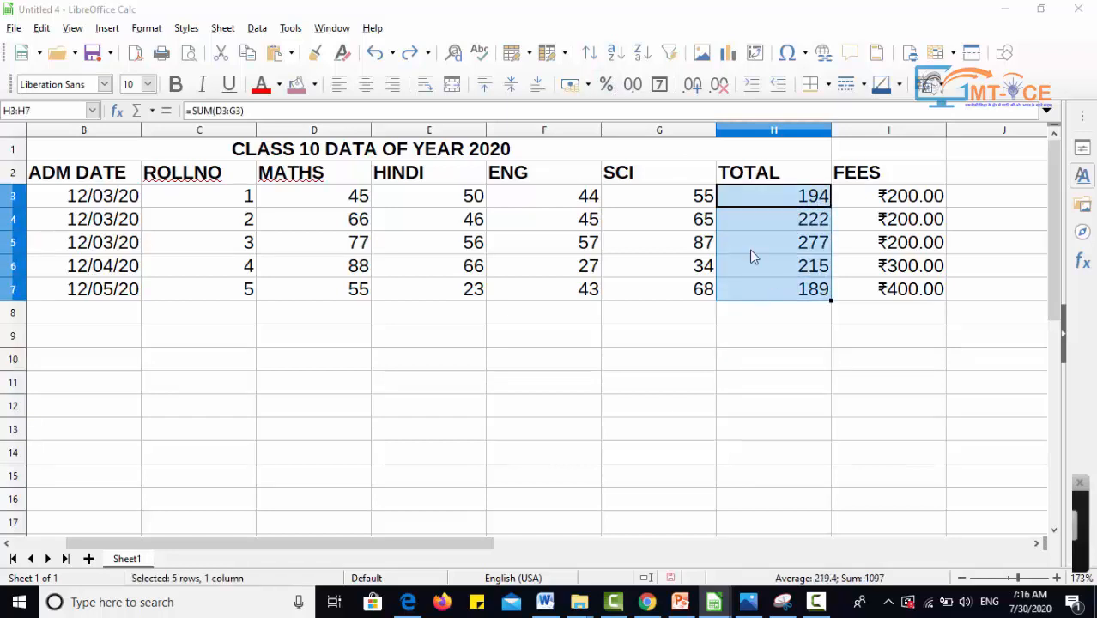
left_click(606, 85)
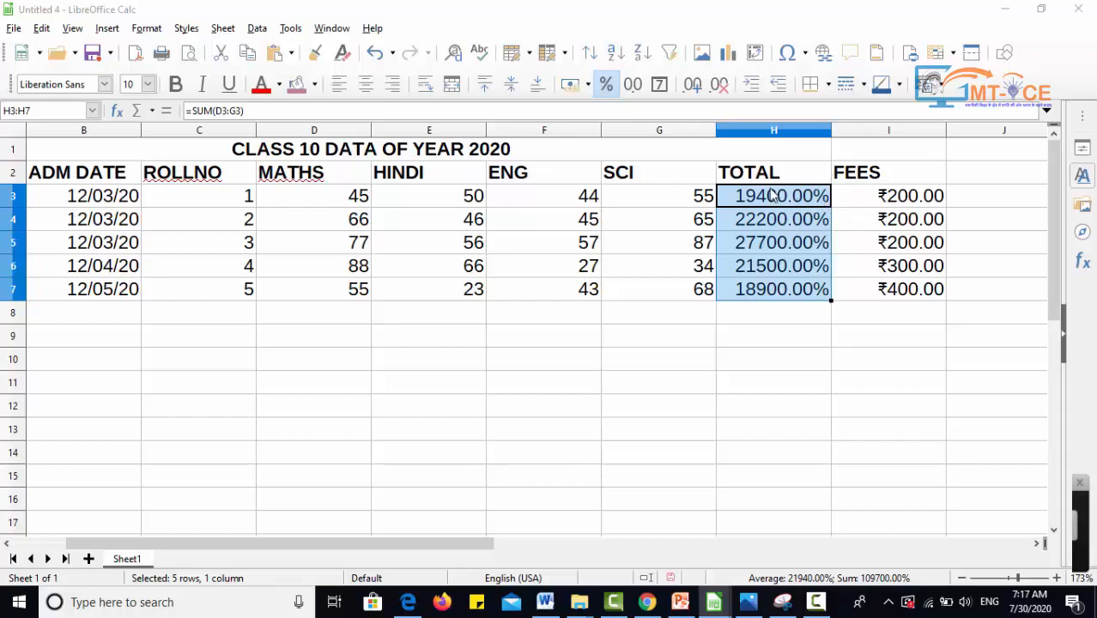
left_click(613, 87)
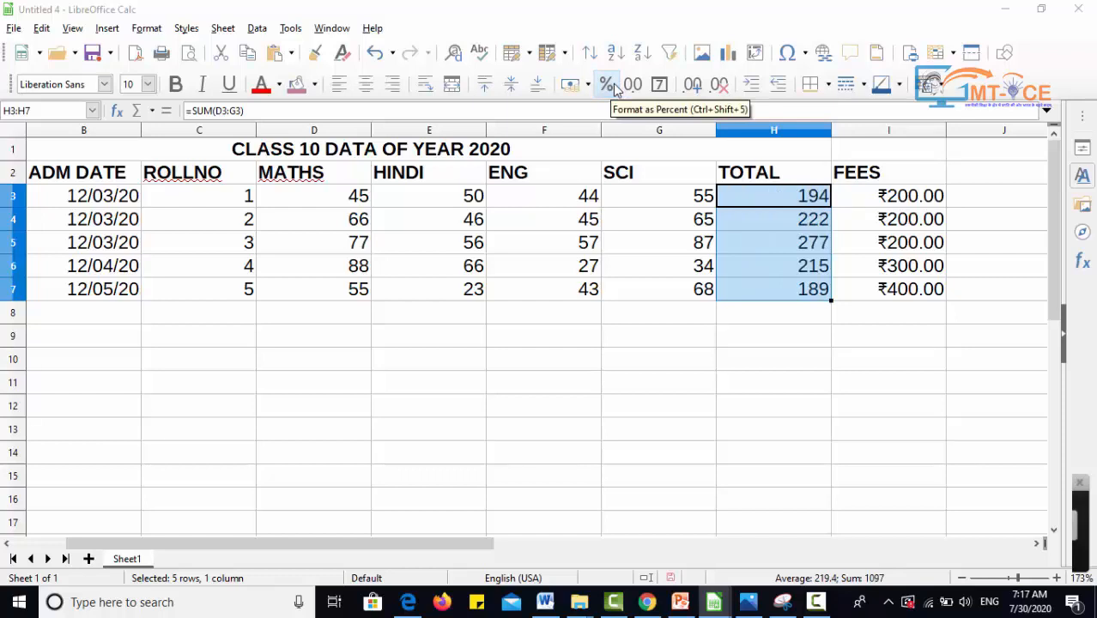
left_click(613, 87)
left_click(613, 87)
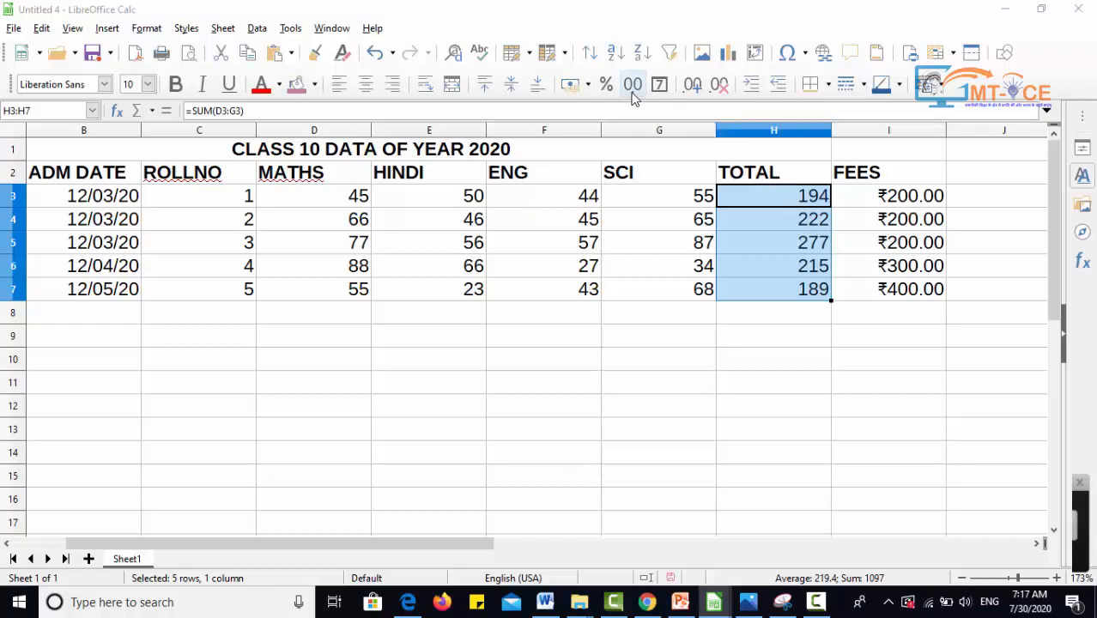
Format the marks in D3:G7 as numbers and add decimal places until they show five.
left_click_drag(303, 195, 673, 289)
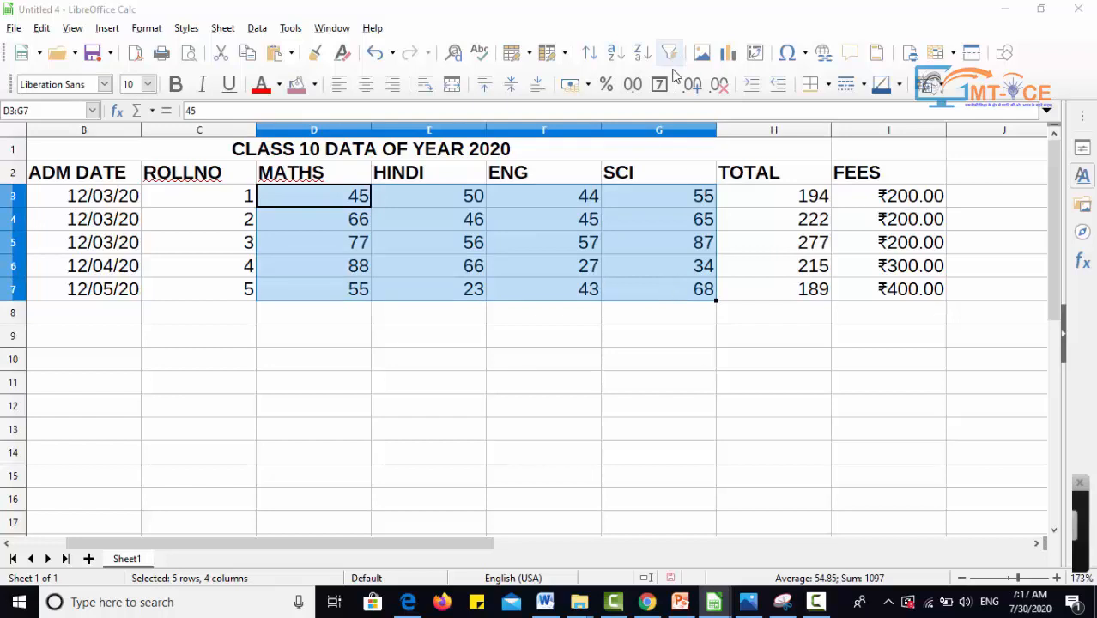
left_click(636, 92)
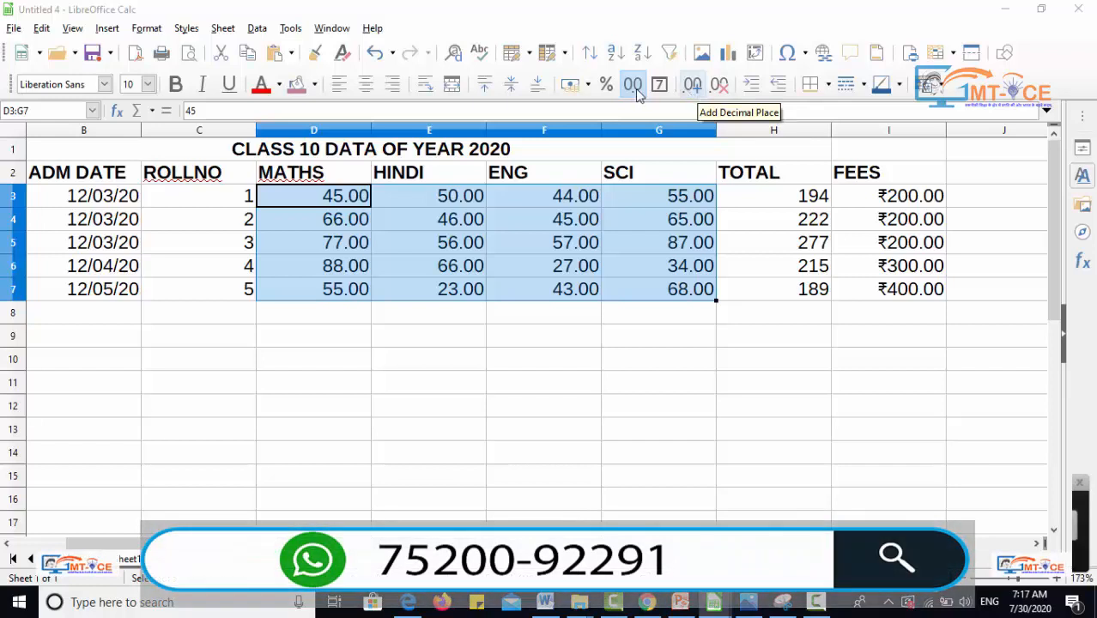
left_click(694, 85)
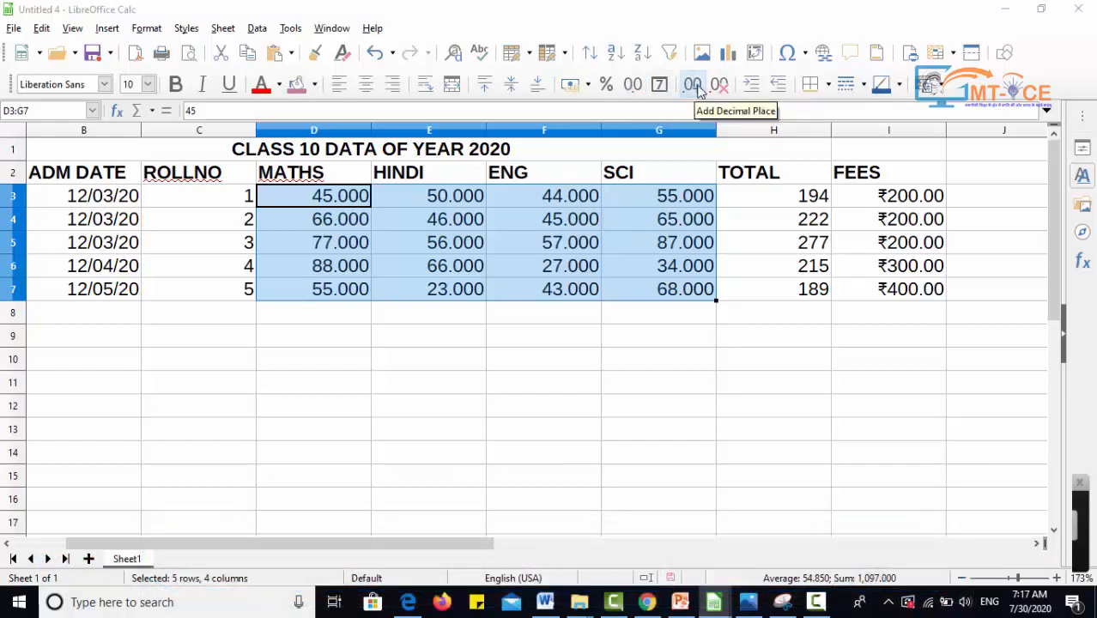
left_click(697, 86)
left_click(696, 87)
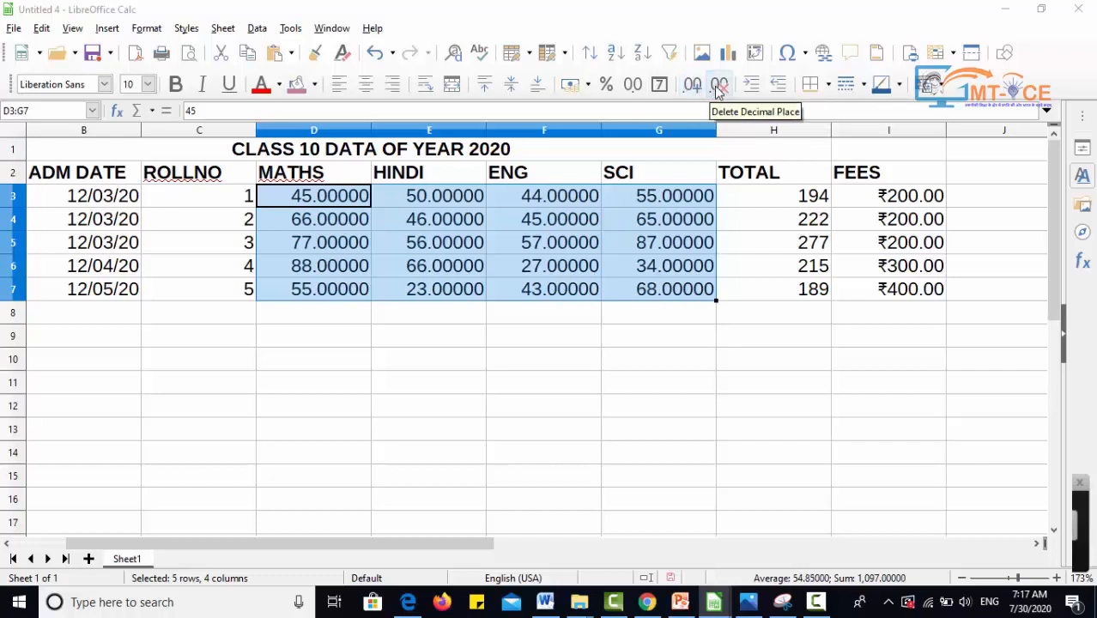
Delete all the decimal places from the marks in D3:G7.
left_click(724, 88)
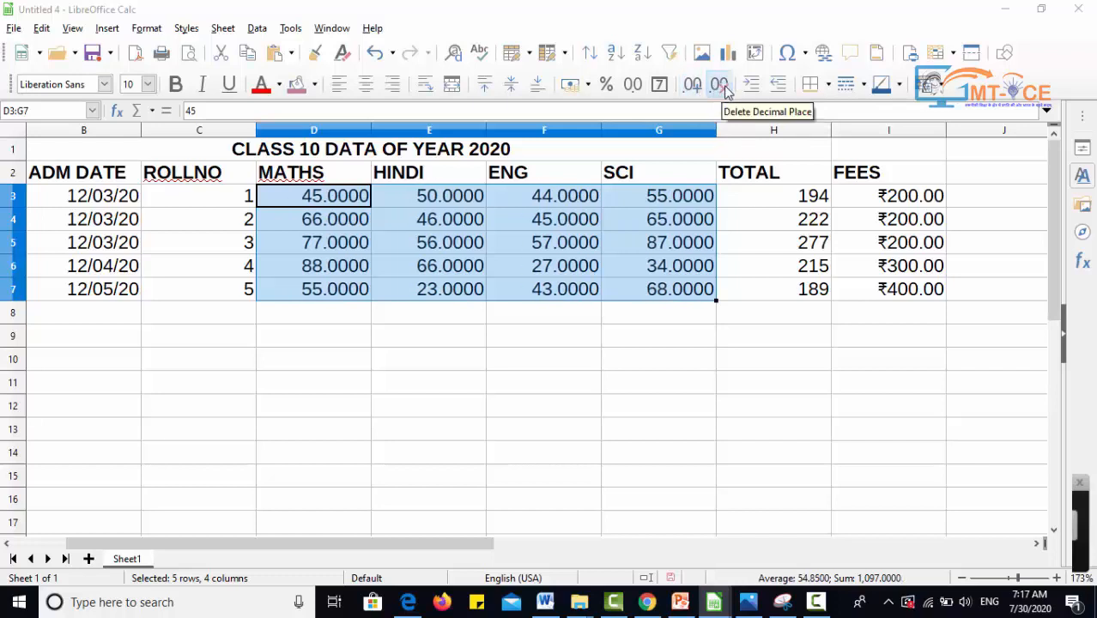
left_click(723, 89)
left_click(724, 89)
left_click(721, 87)
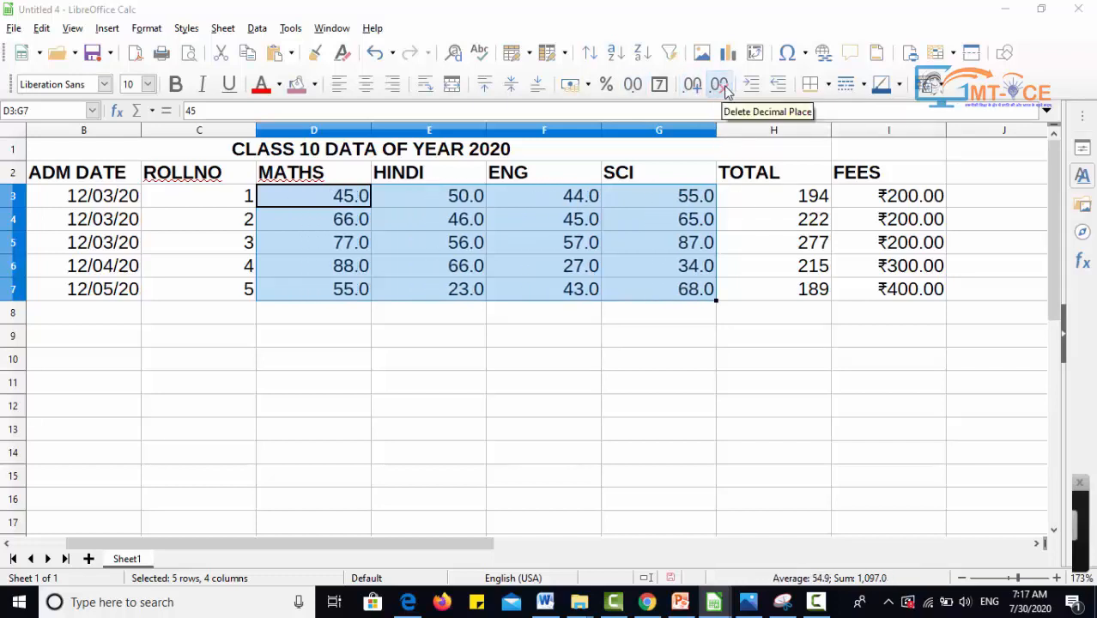
left_click(721, 89)
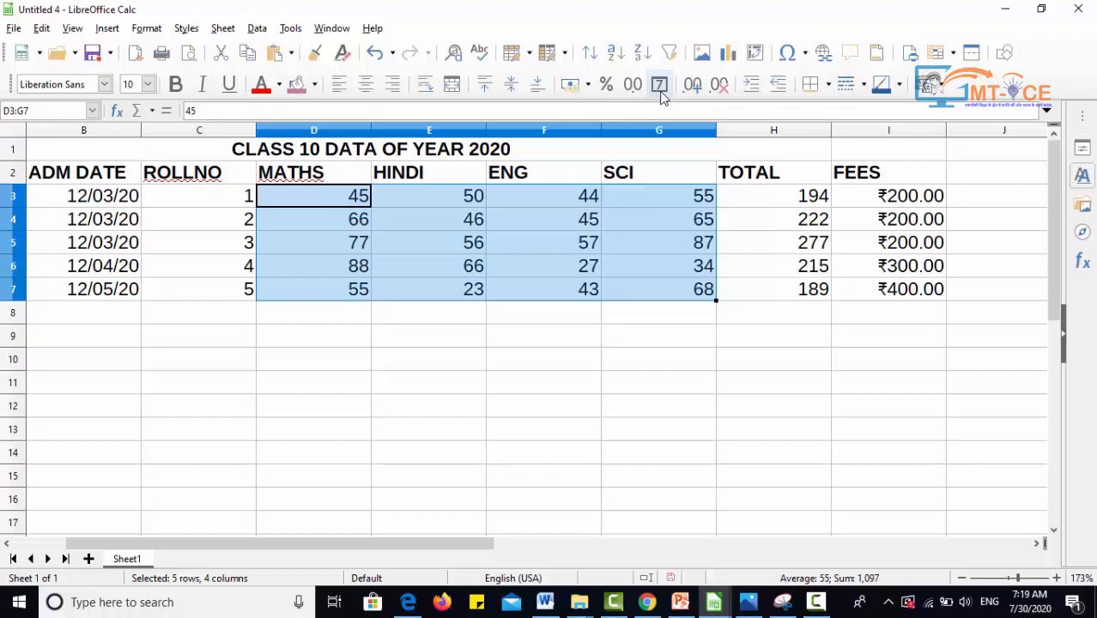
Switch the date format of the ADM DATE values in B3:B7 off and on again.
left_click(85, 200)
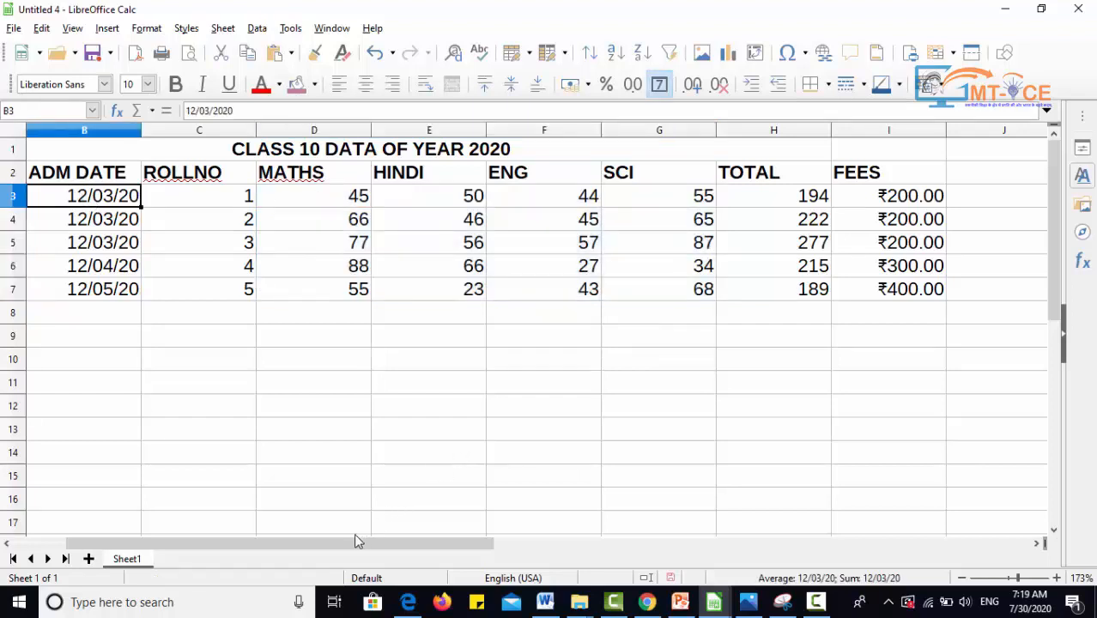
left_click_drag(330, 541, 193, 538)
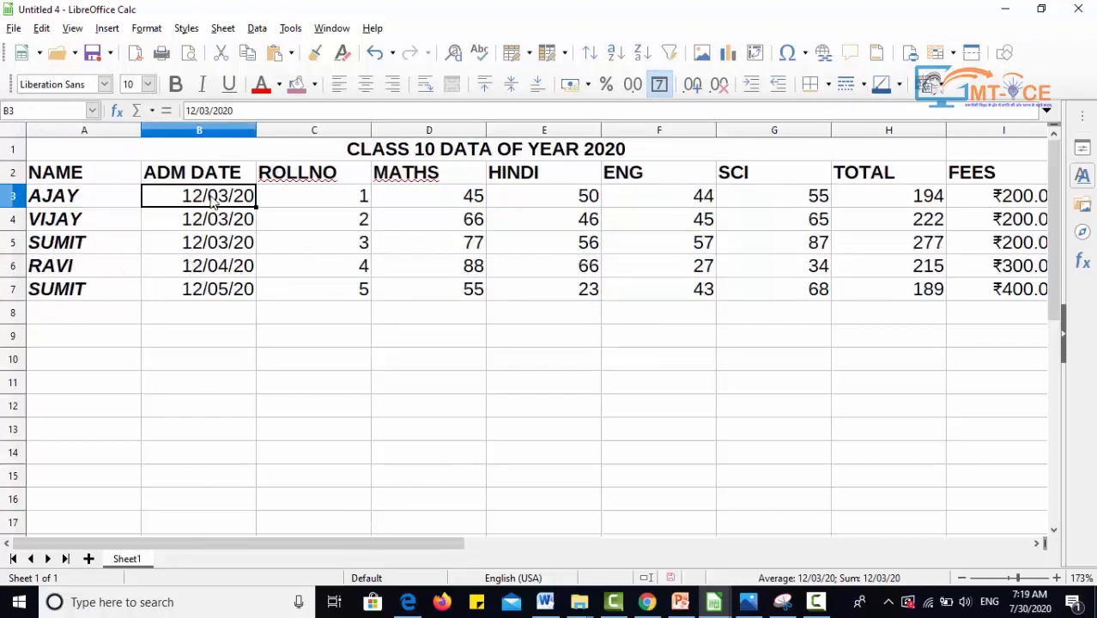
left_click_drag(214, 206, 209, 288)
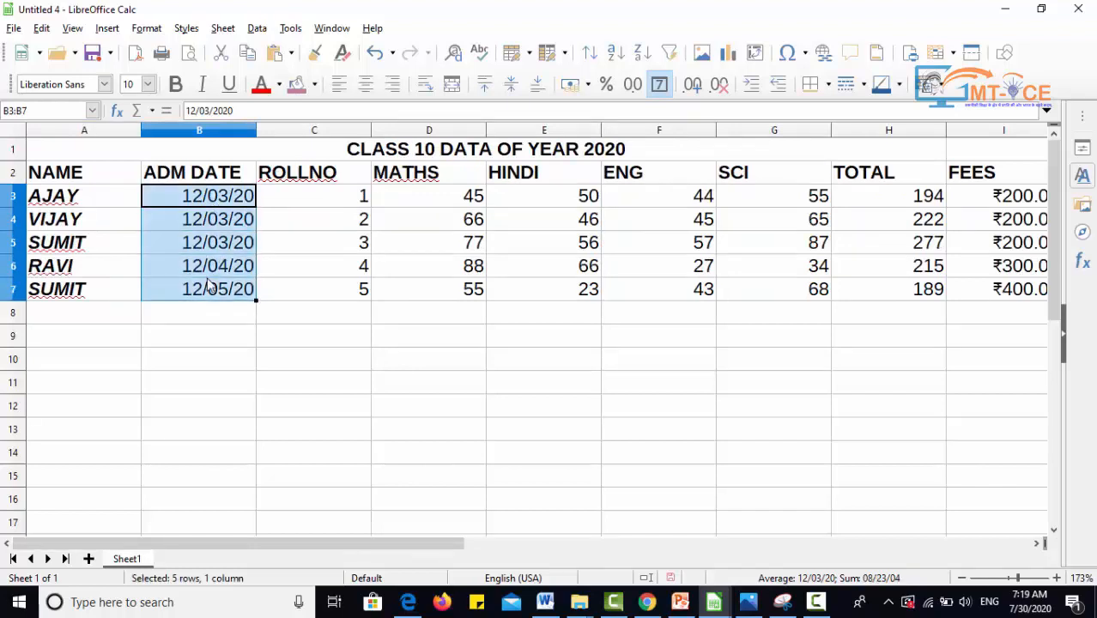
left_click(660, 89)
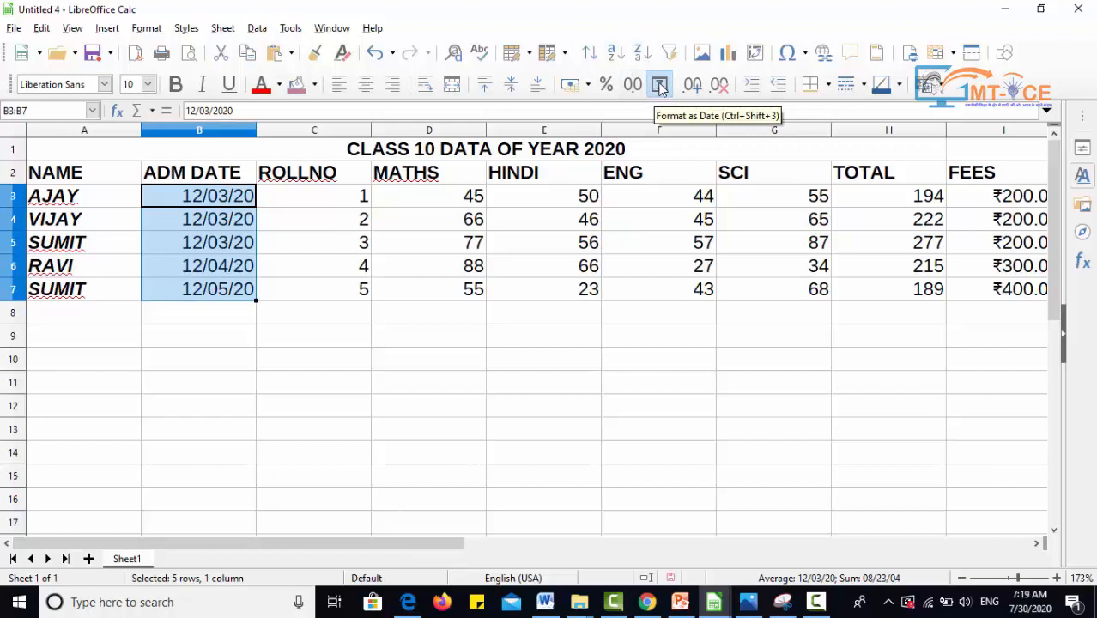
left_click(661, 89)
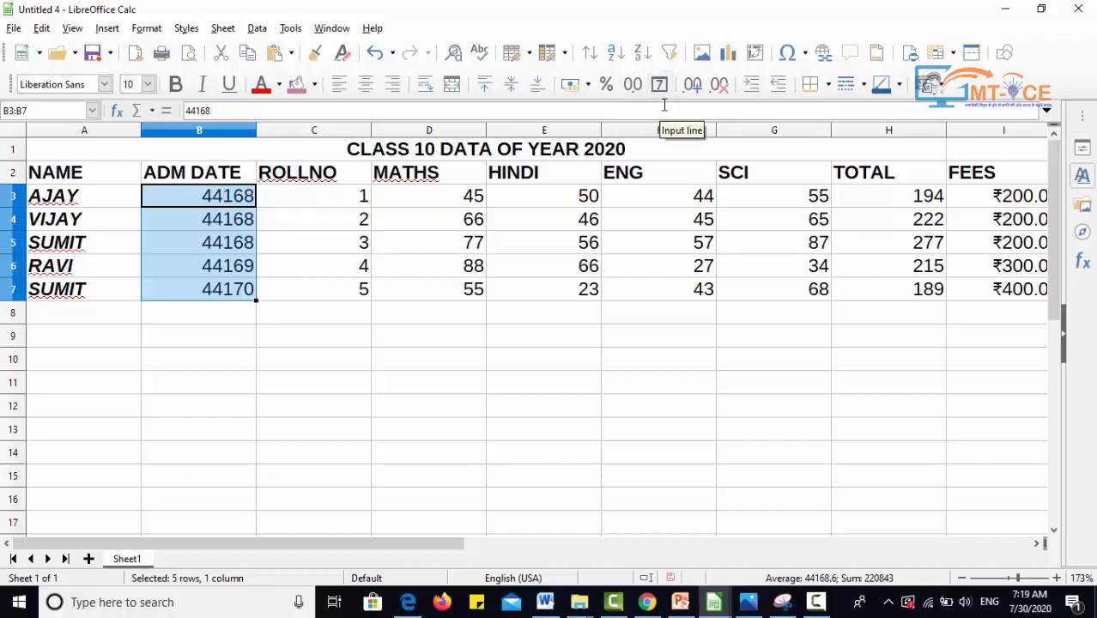
left_click(660, 88)
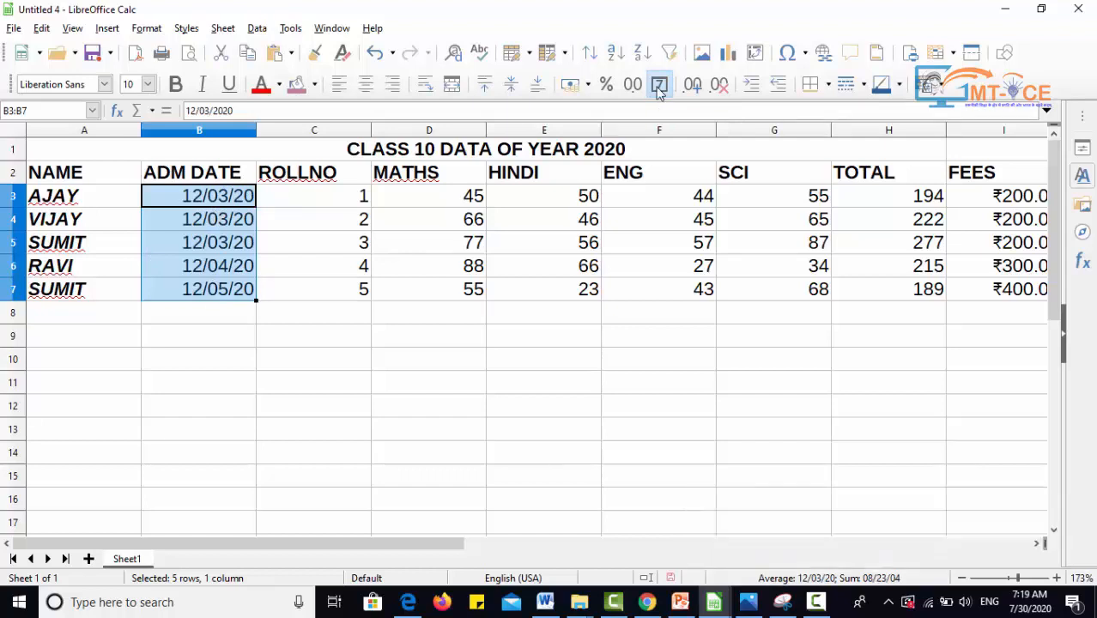
Enter the date 12/06/2020 in cell C12 and remove its date format.
left_click(339, 361)
left_click(348, 415)
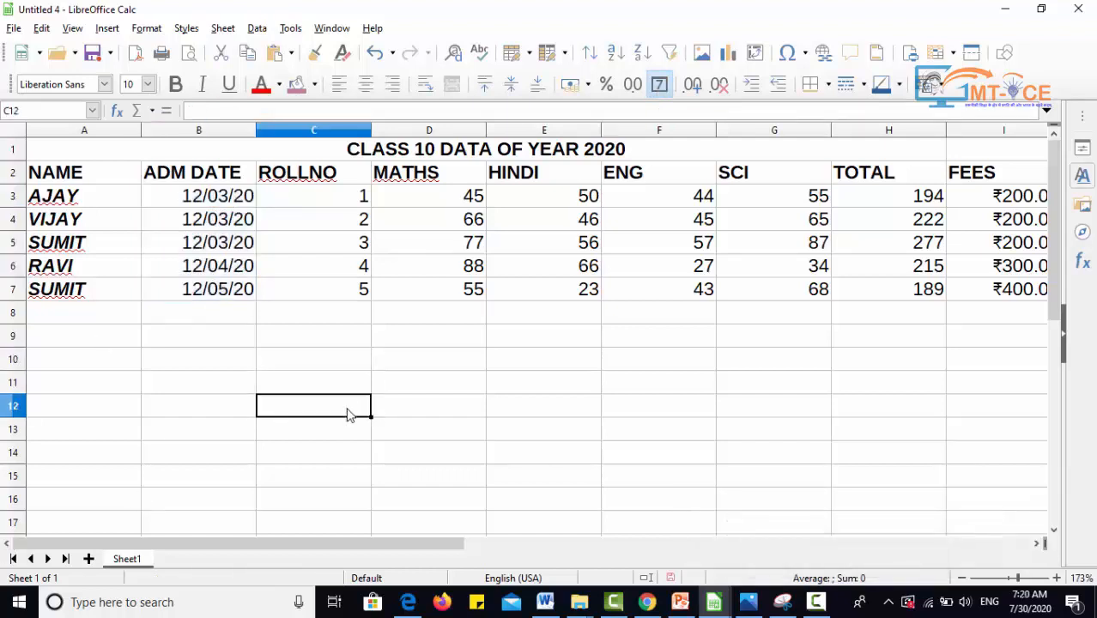
type("12/")
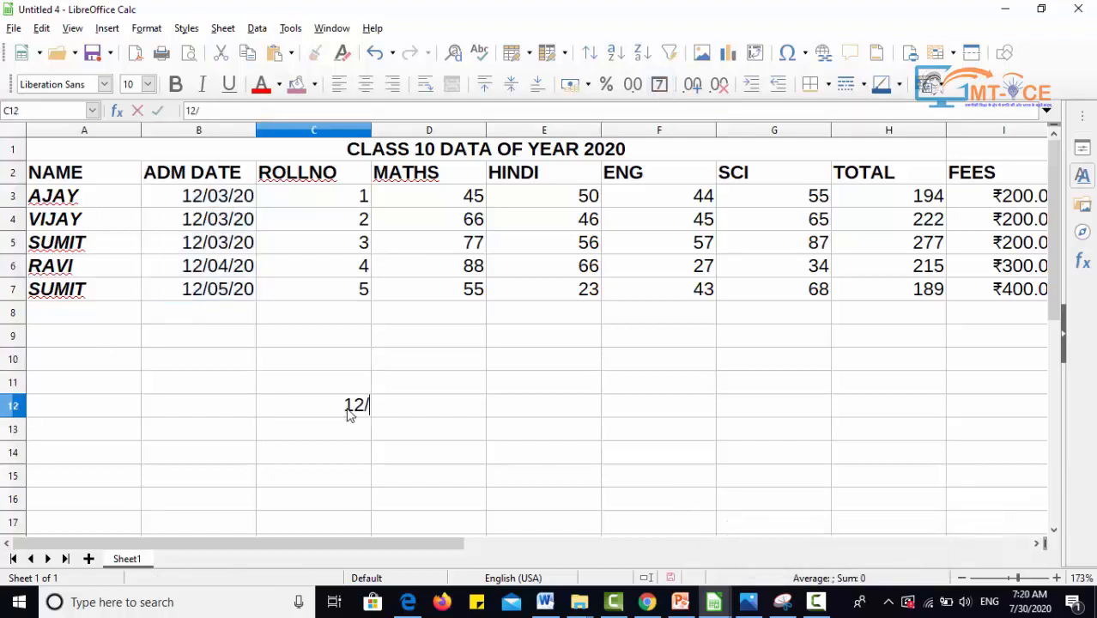
type("06/2020")
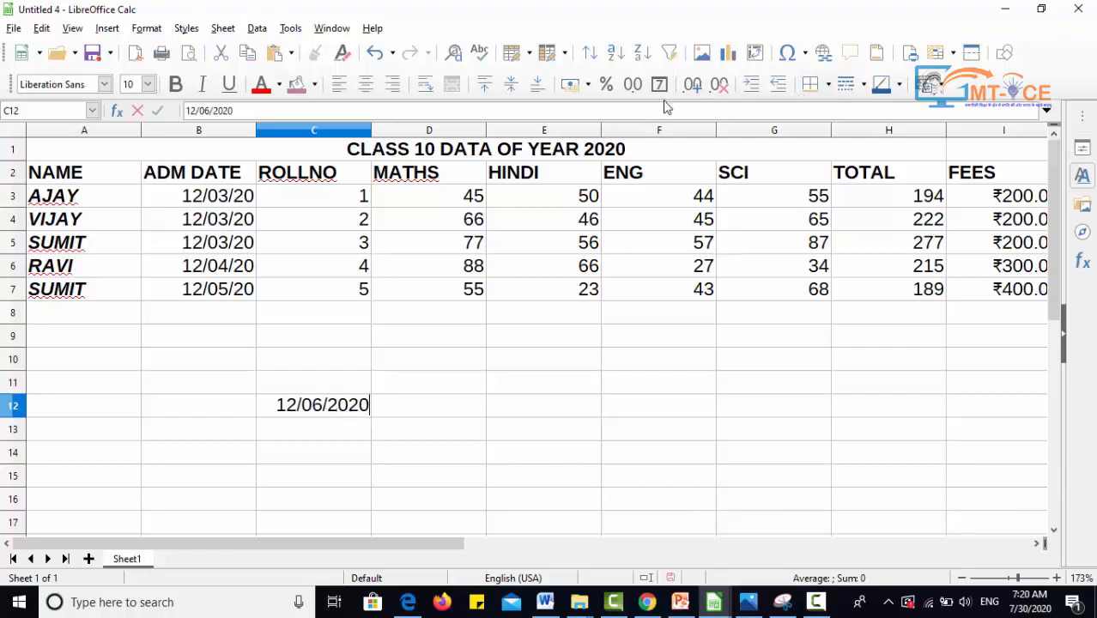
key("Return")
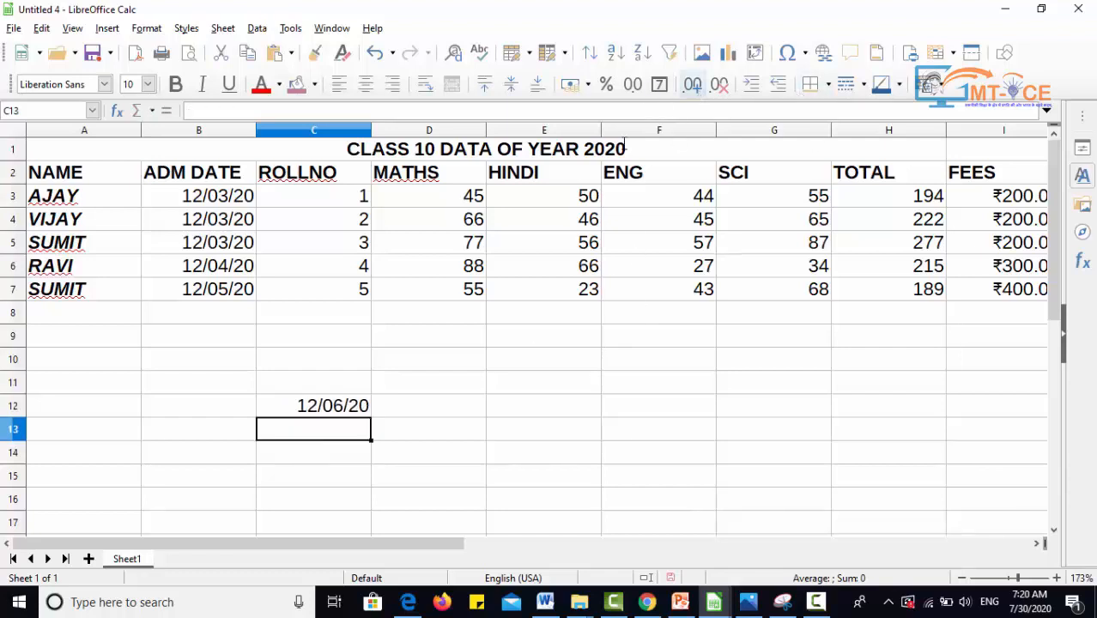
left_click(354, 414)
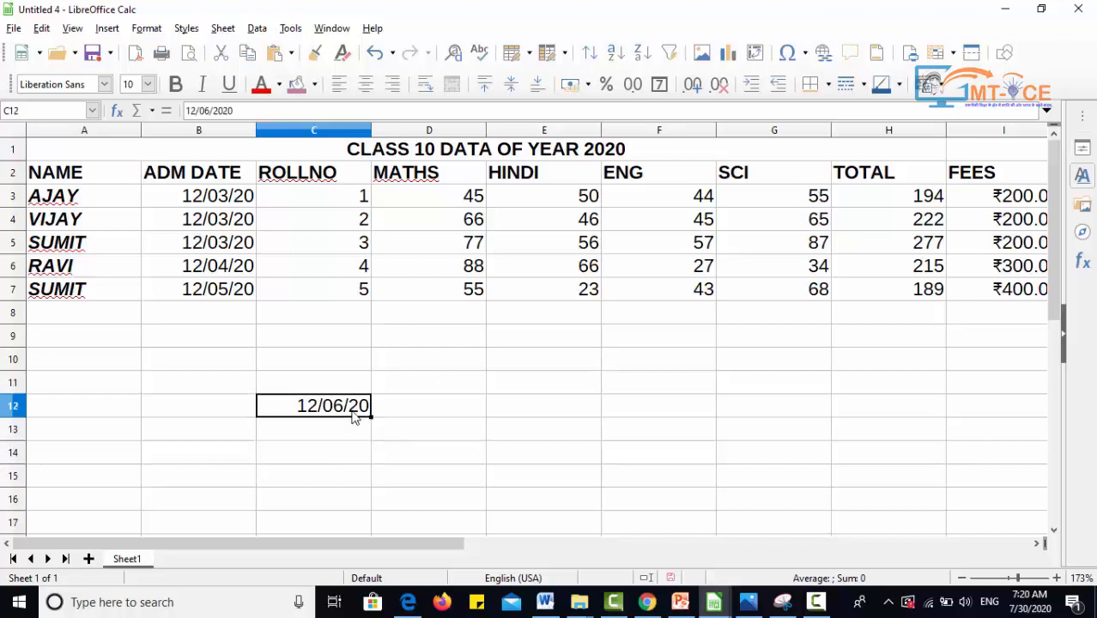
left_click(660, 85)
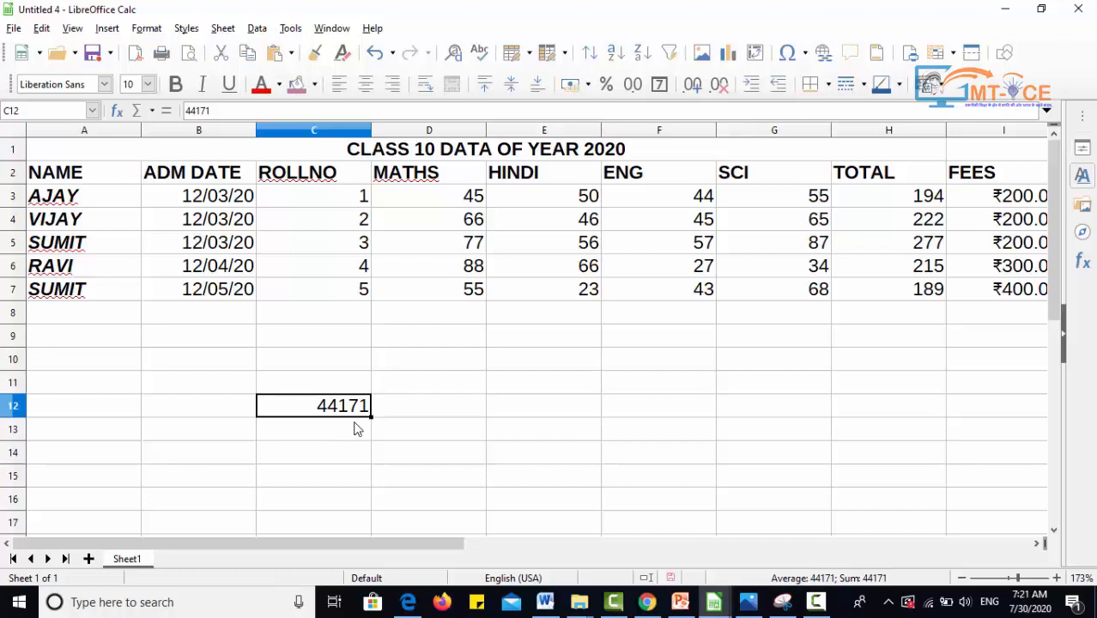
Undo the format change and the date entry in C12.
left_click(632, 391)
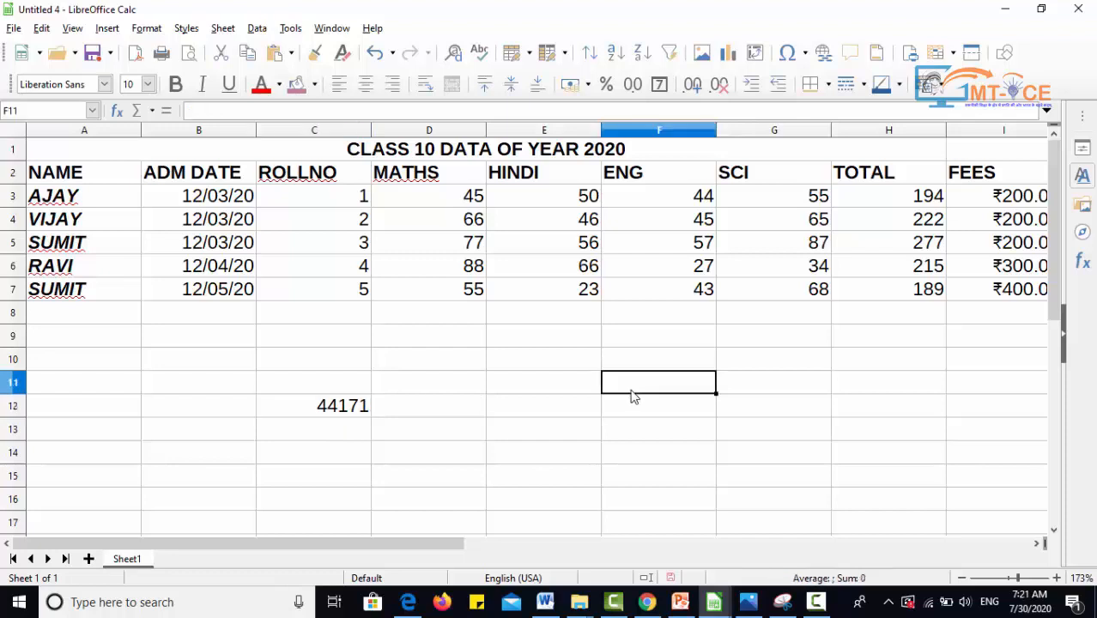
key("ctrl+z")
key("ctrl+z")
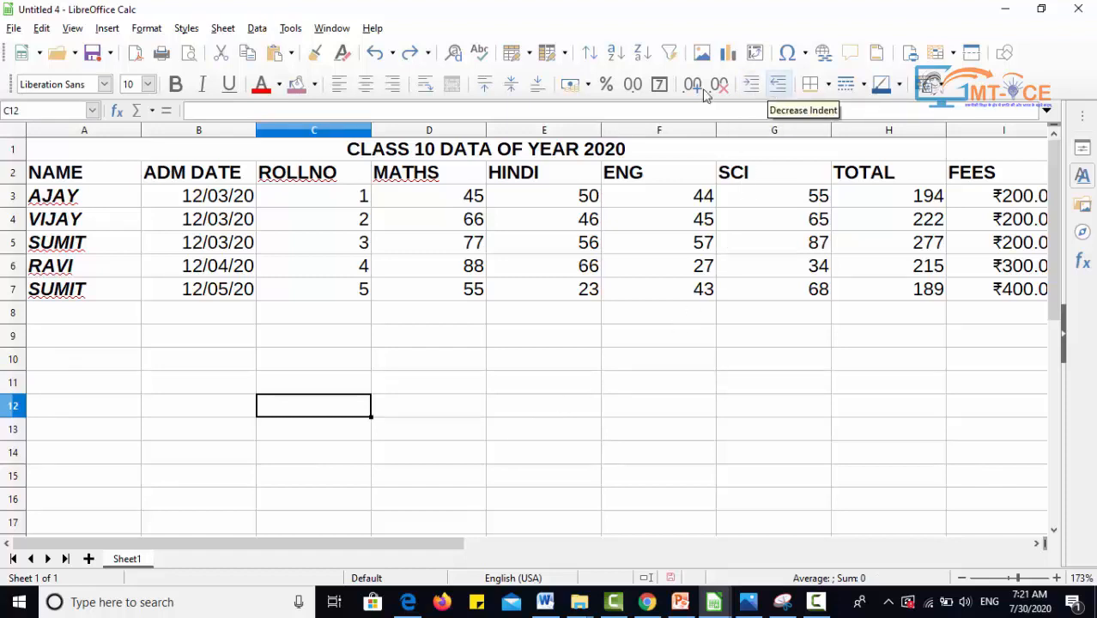
Make row 3 taller and column A wider, and increase the indent of the name in A3 seven times.
left_click_drag(15, 207, 14, 220)
left_click_drag(140, 131, 315, 131)
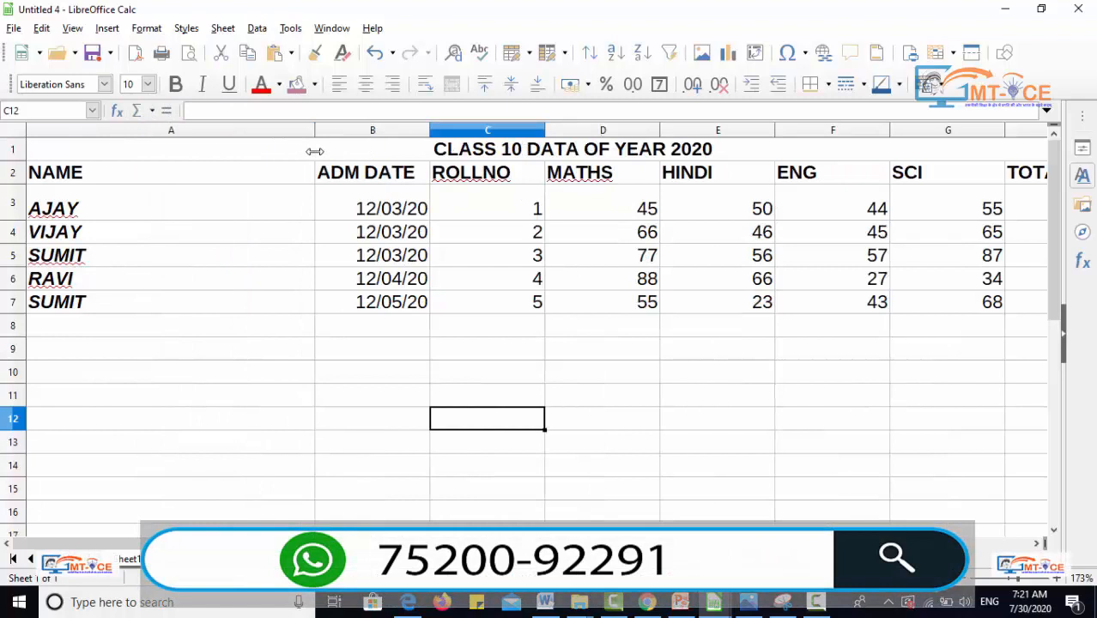
left_click(148, 215)
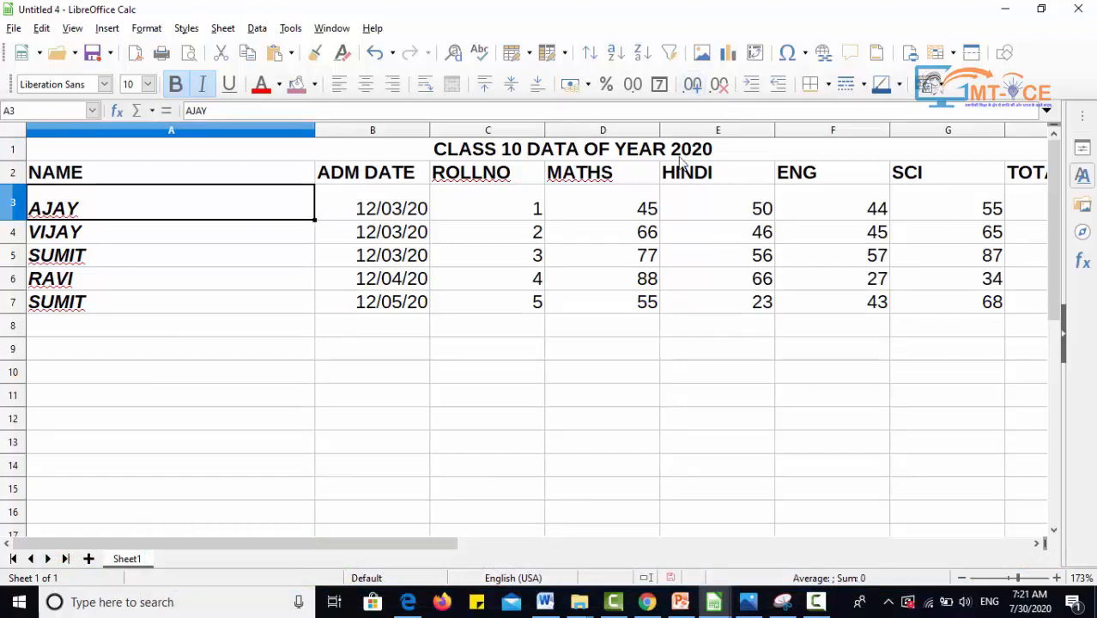
left_click(754, 90)
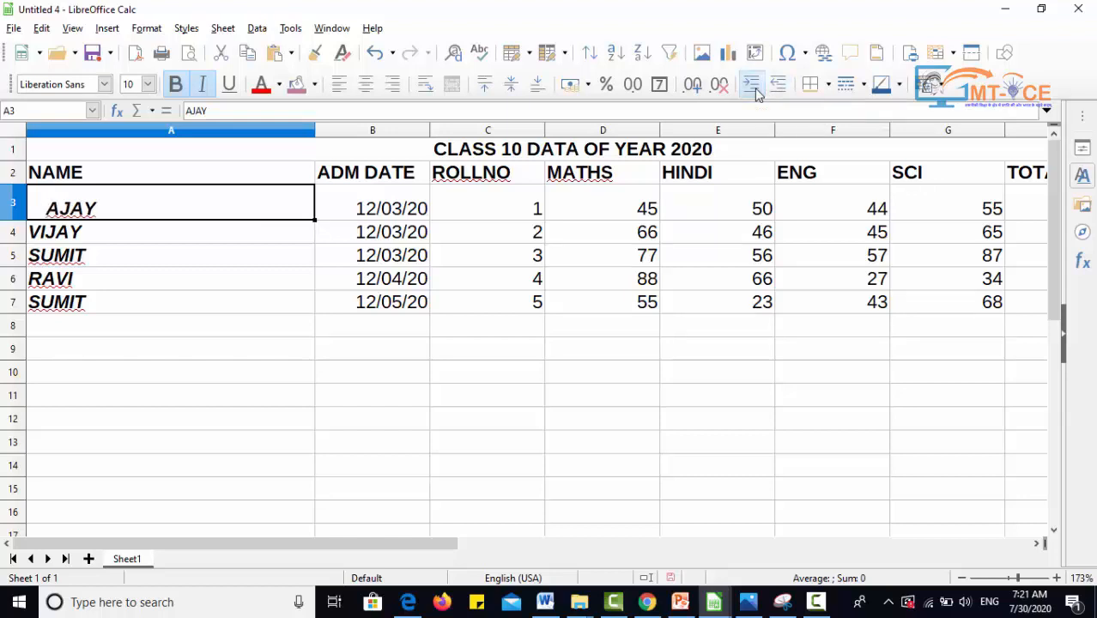
left_click(753, 90)
left_click(753, 89)
left_click(754, 90)
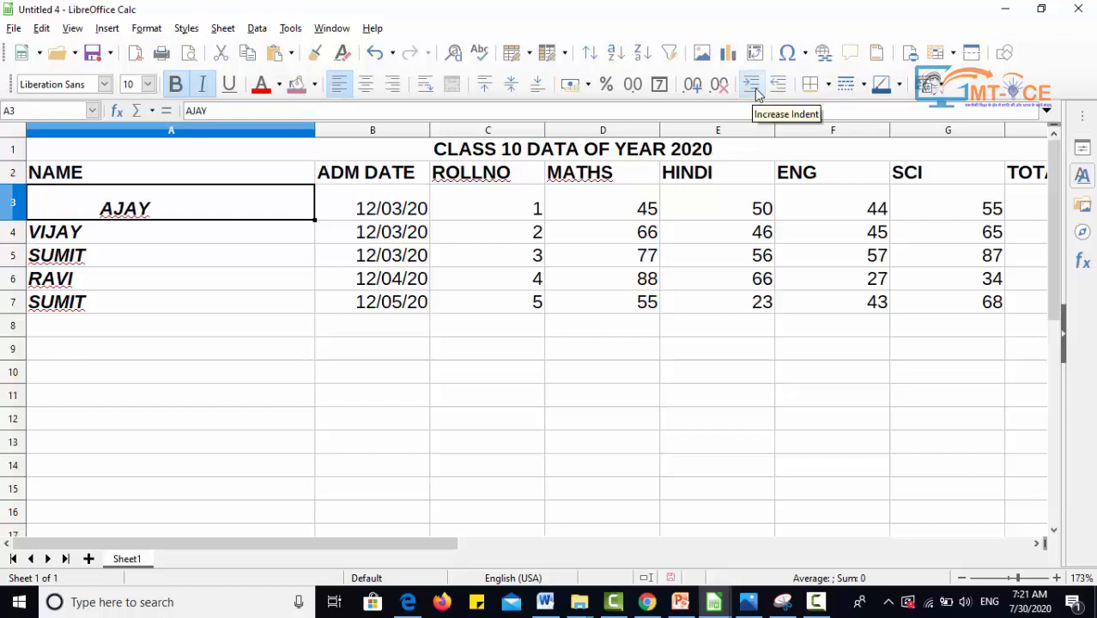
left_click(753, 89)
left_click(754, 89)
left_click(754, 89)
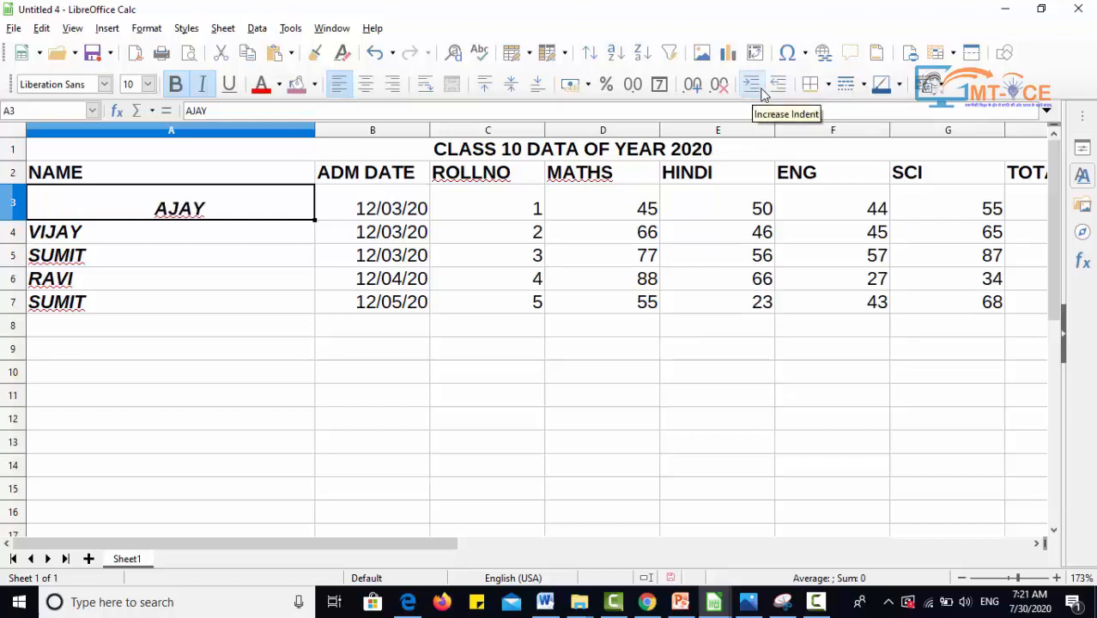
Decrease the indent of the name in A3 until it is back at the cell's left edge.
left_click(778, 91)
left_click(778, 91)
left_click(779, 91)
left_click(778, 91)
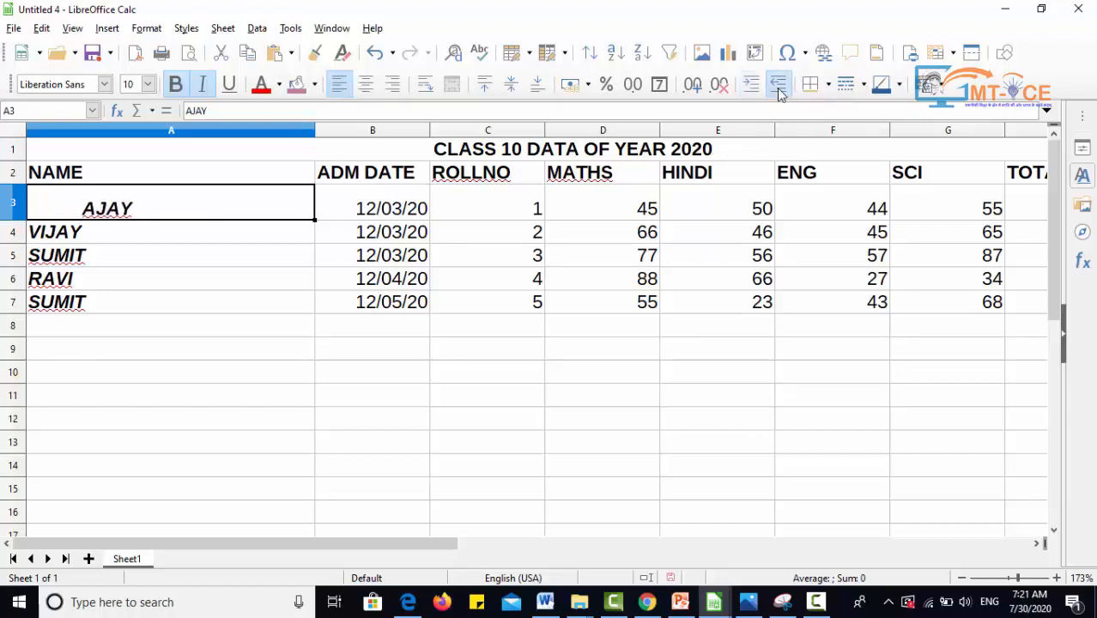
left_click(779, 91)
left_click(779, 91)
left_click(779, 91)
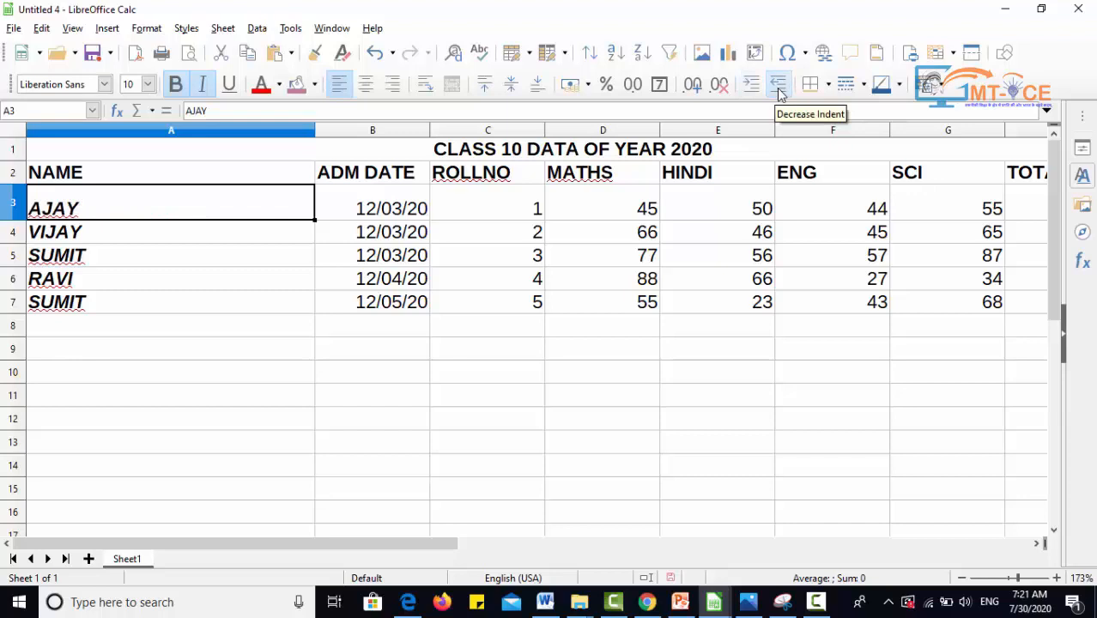
Undo the indent changes in A3 and the widening of column A.
left_click(650, 378)
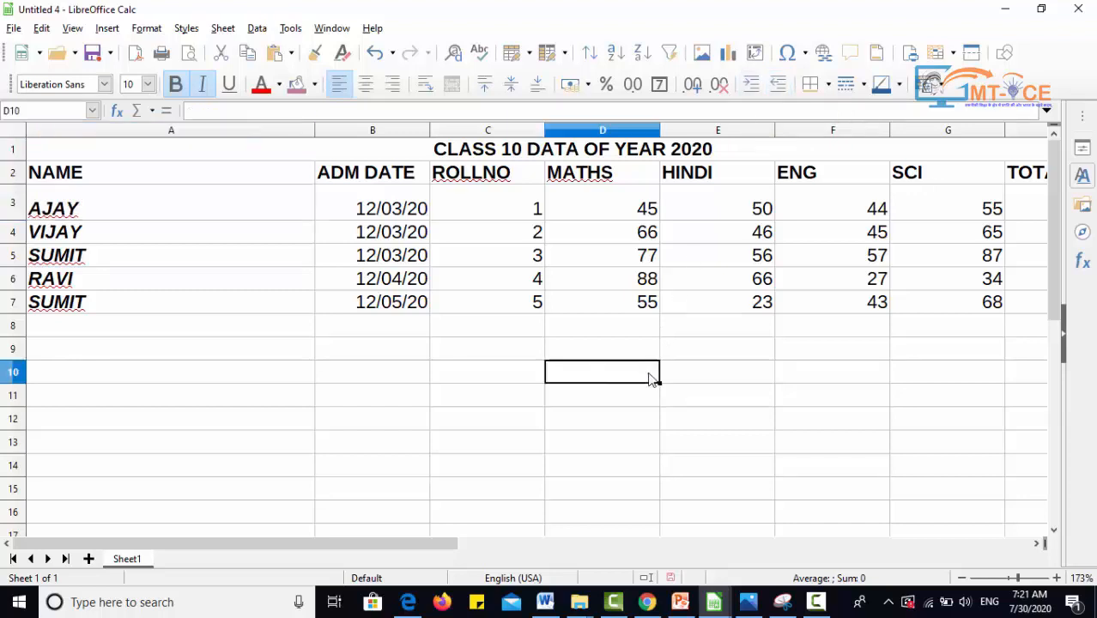
key("ctrl+z")
key("ctrl+z")
key("ctrl+z")
key("ctrl+z")
key("ctrl+z")
key("ctrl+z")
key("ctrl+z")
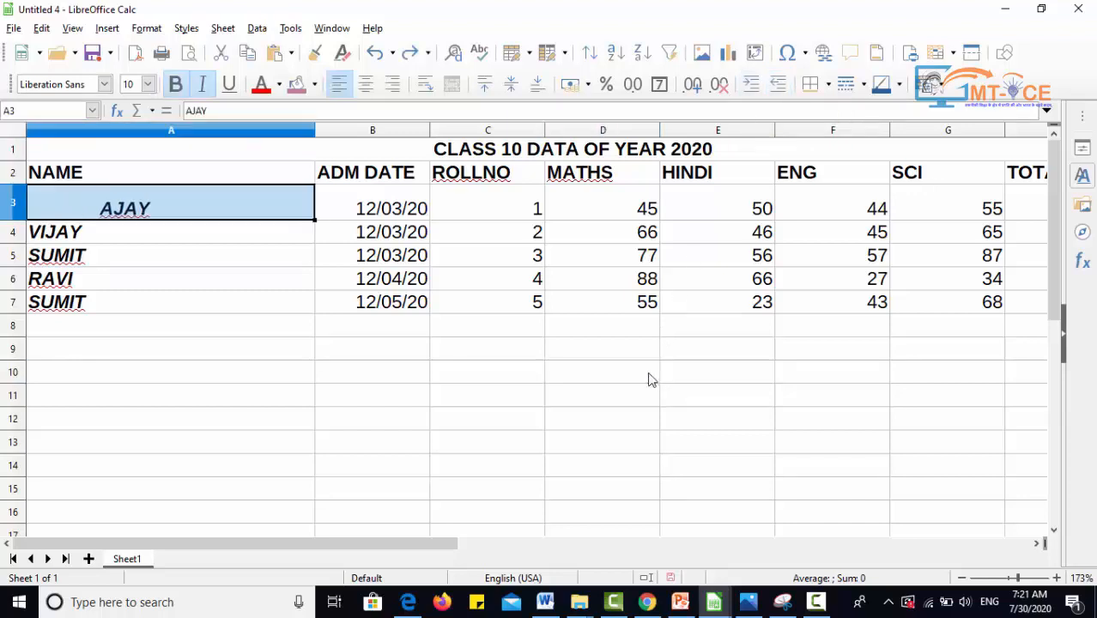
key("ctrl+z")
key("ctrl+y")
key("ctrl+y")
key("ctrl+y")
key("ctrl+y")
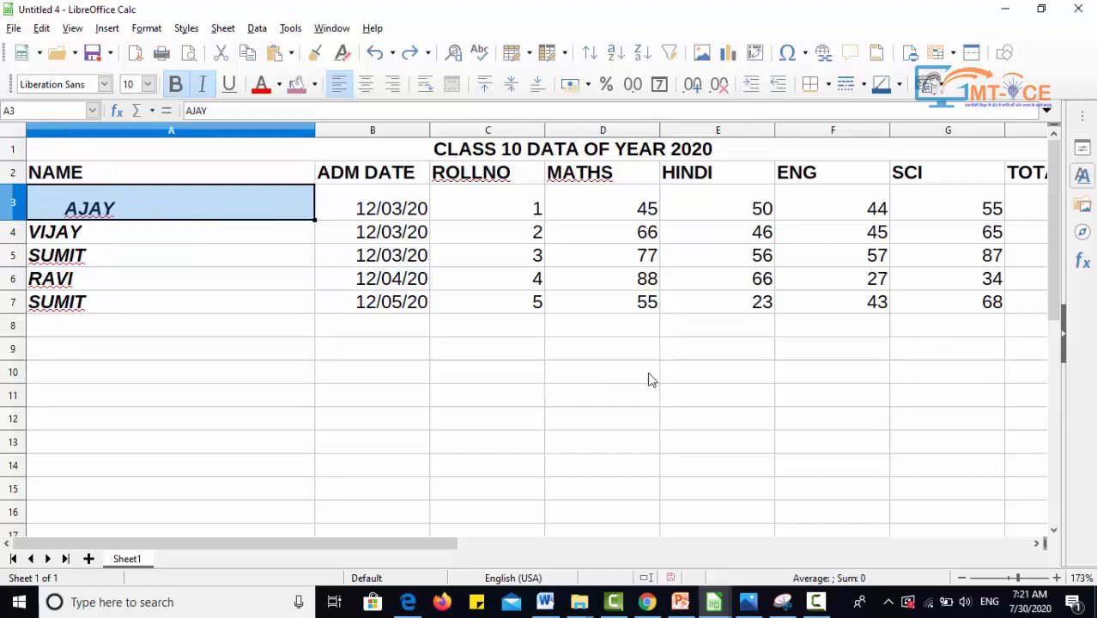
key("ctrl+y")
key("ctrl+y")
key("ctrl+y")
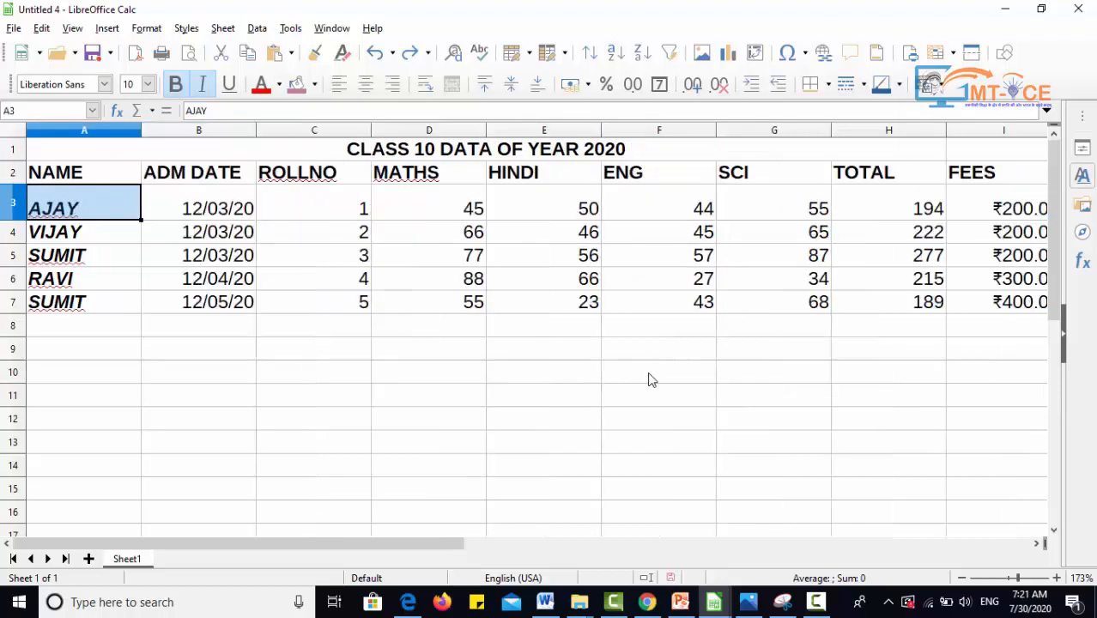